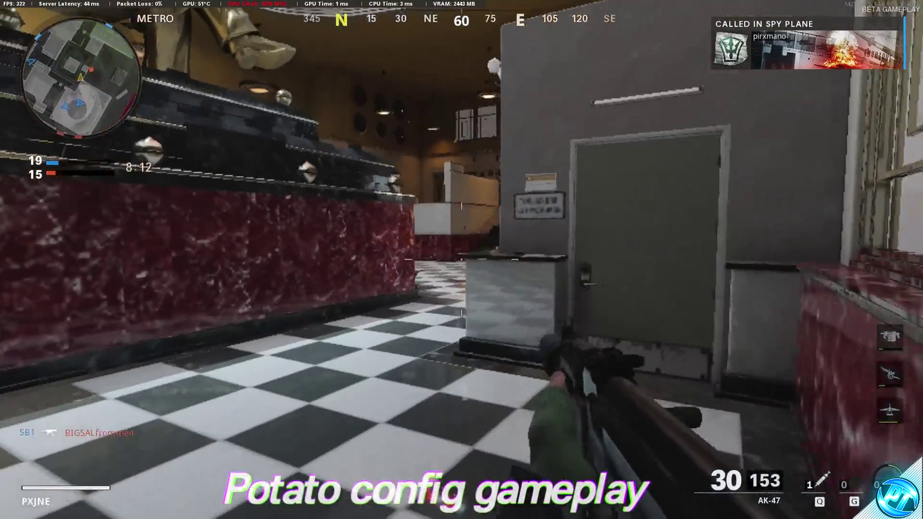
{"action": "key", "text": "w"}
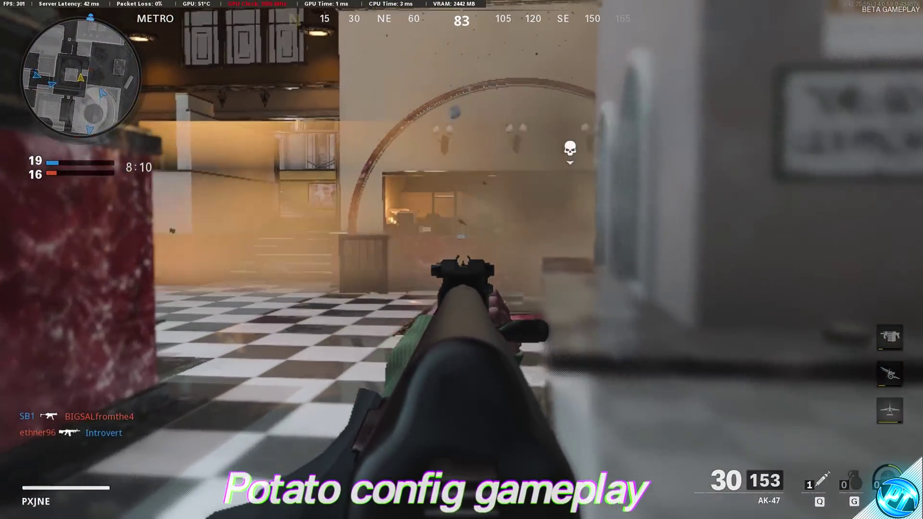
{"action": "key", "text": "w"}
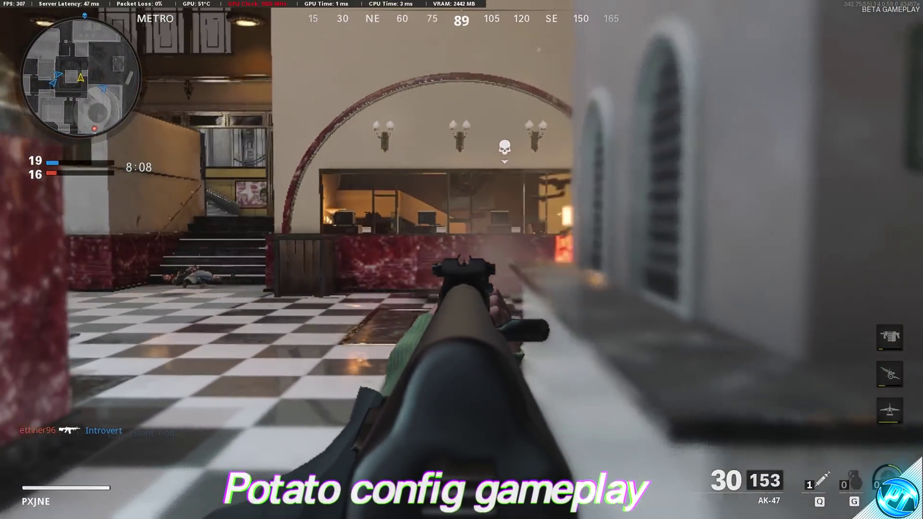
{"action": "left_click", "coordinate": [461, 260]}
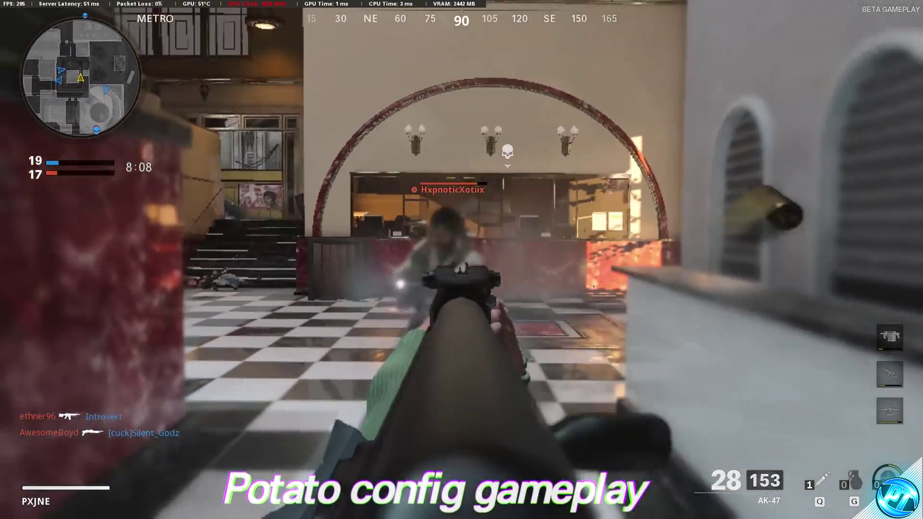
{"action": "left_click", "coordinate": [461, 260]}
{"action": "left_click", "coordinate": [462, 259]}
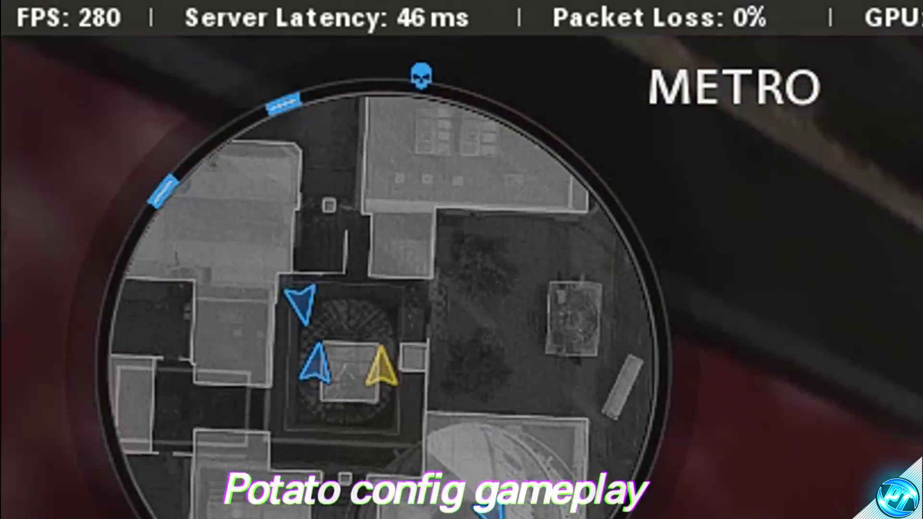
{"action": "key", "text": "w"}
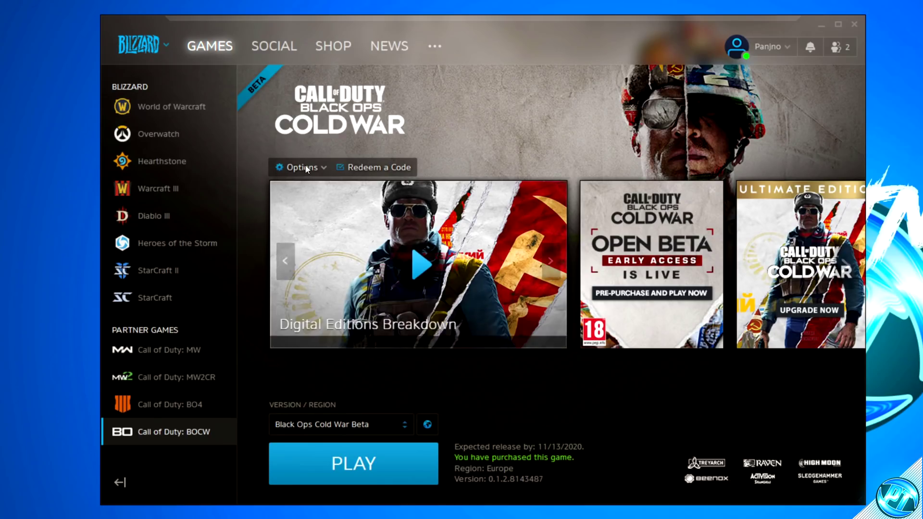
Step: Show Call of Duty: BOCW's install location in Explorer and open the Call of Duty Black Ops Cold War Beta folder
{"action": "left_click", "coordinate": [293, 167]}
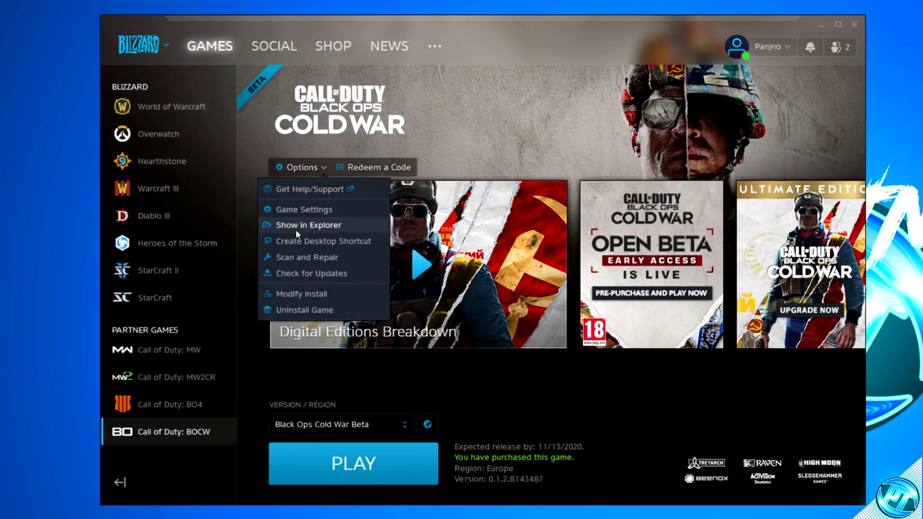
{"action": "left_click", "coordinate": [307, 226]}
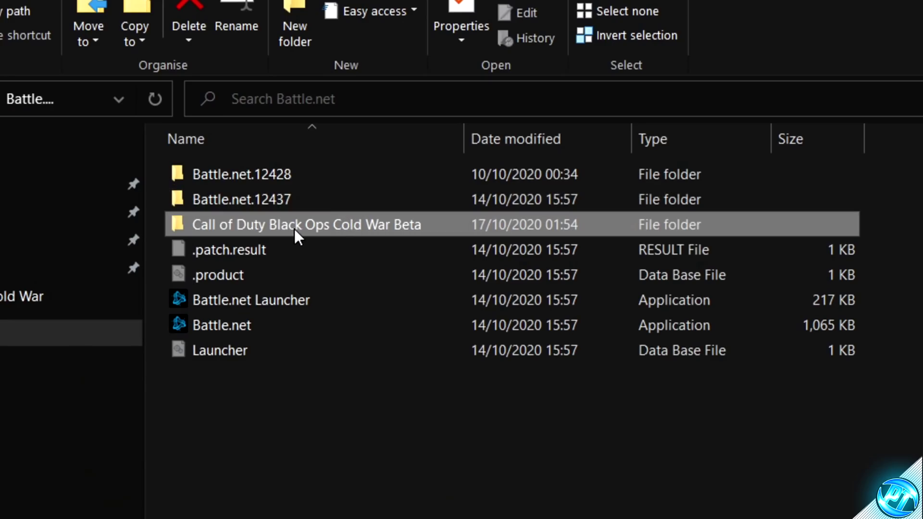
{"action": "double_click", "coordinate": [291, 229]}
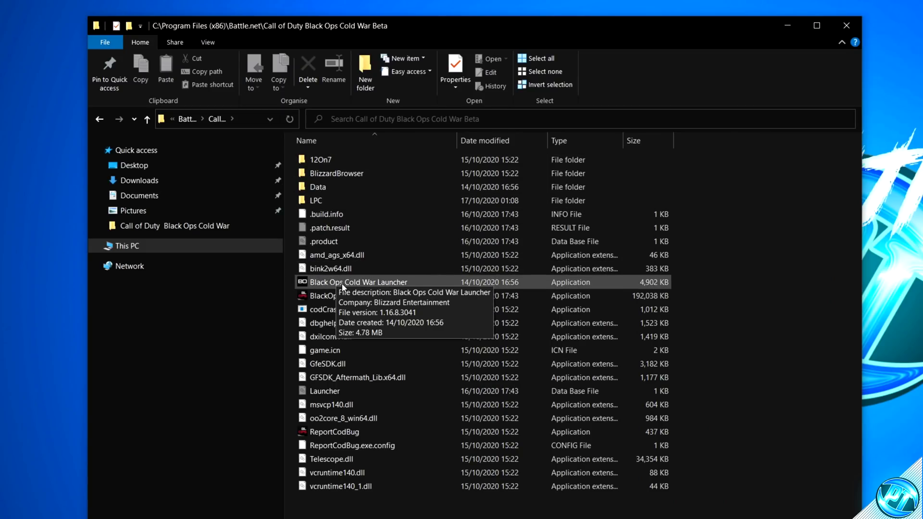
Step: Open the compatibility properties of Black Ops Cold War Launcher and disable full-screen optimisations
{"action": "right_click", "coordinate": [391, 284]}
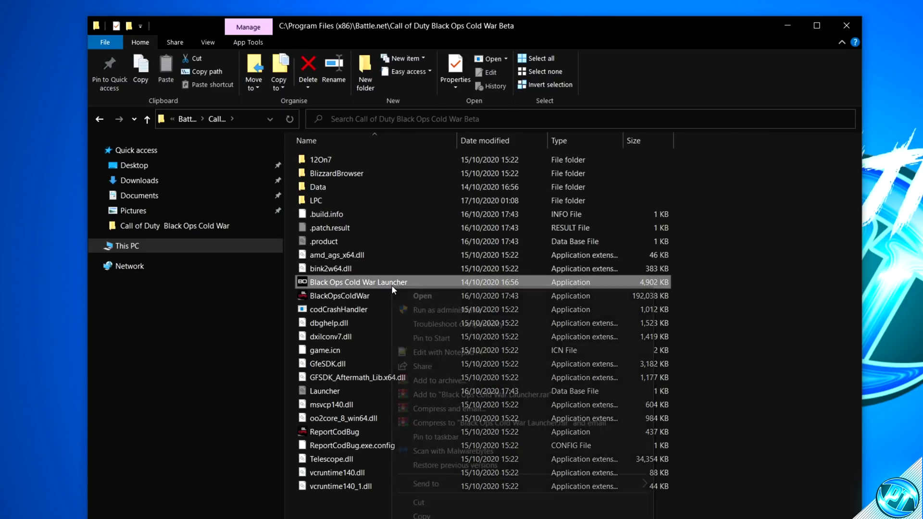
{"action": "left_click", "coordinate": [443, 517]}
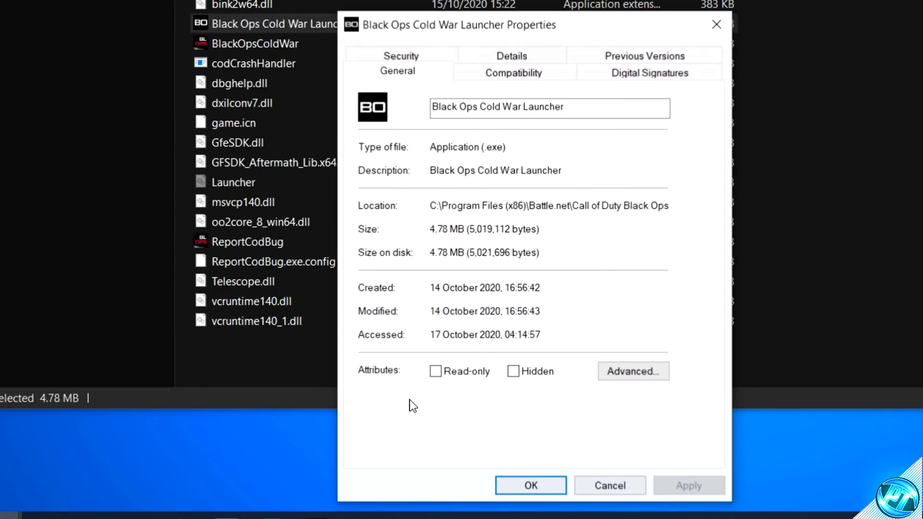
{"action": "left_click", "coordinate": [518, 74]}
{"action": "left_click", "coordinate": [373, 340]}
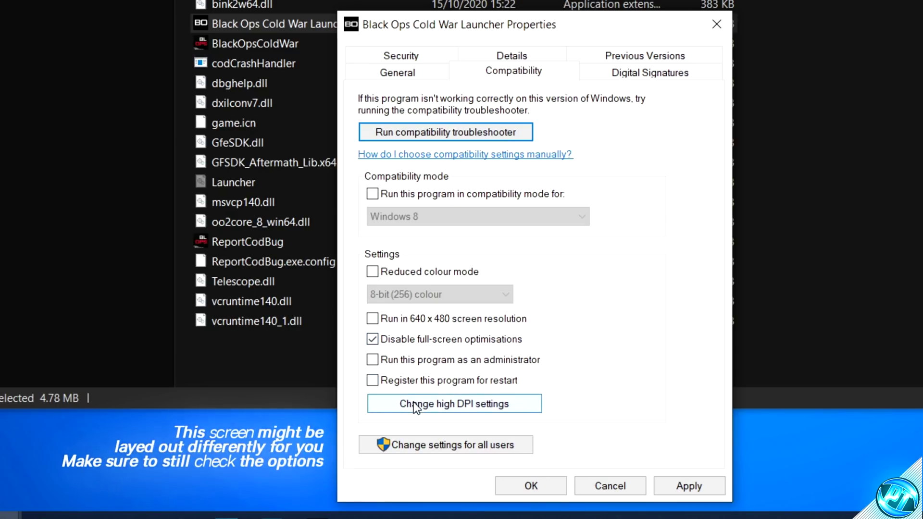
Step: Override the launcher's high DPI scaling behaviour with scaling performed by Application, and apply the compatibility settings
{"action": "left_click", "coordinate": [436, 407]}
{"action": "left_click", "coordinate": [418, 373]}
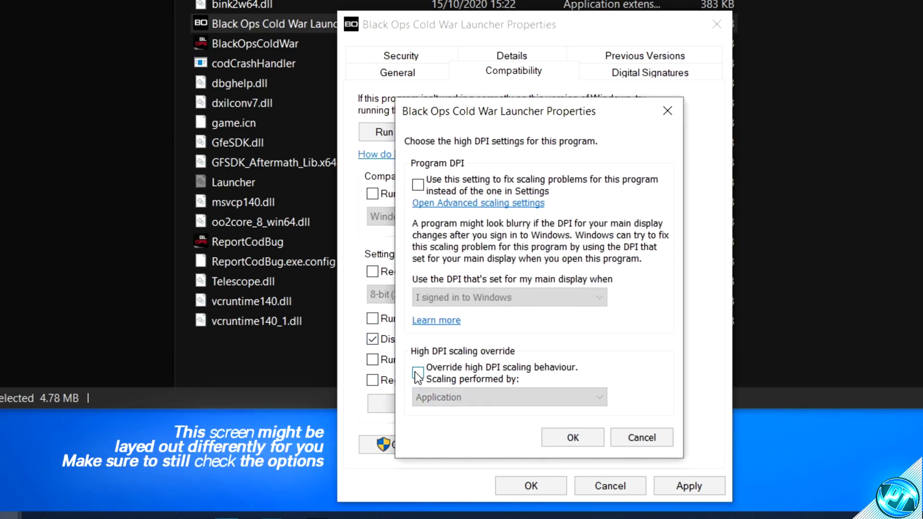
{"action": "left_click", "coordinate": [418, 373]}
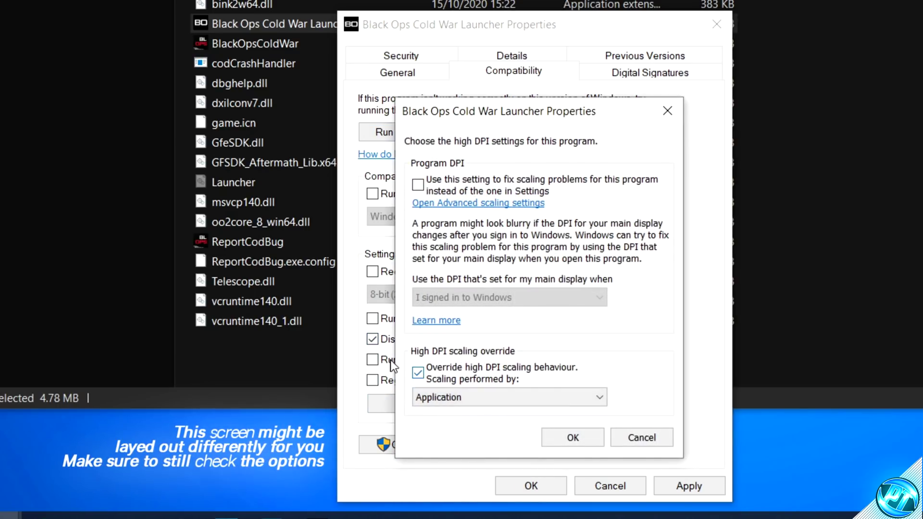
{"action": "left_click", "coordinate": [561, 439]}
{"action": "left_click", "coordinate": [693, 485]}
{"action": "left_click", "coordinate": [517, 488]}
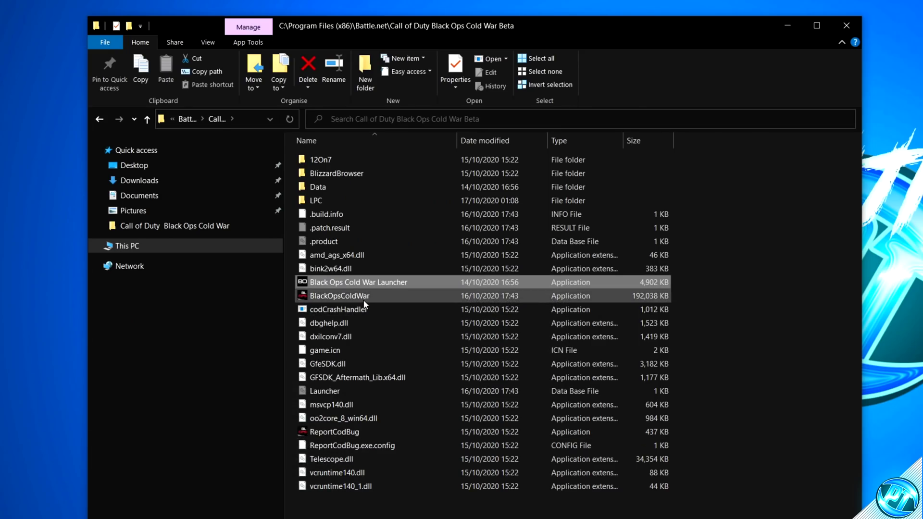
Step: Open the compatibility properties of the BlackOpsColdWar application and make sure full-screen optimisations are disabled
{"action": "right_click", "coordinate": [356, 296]}
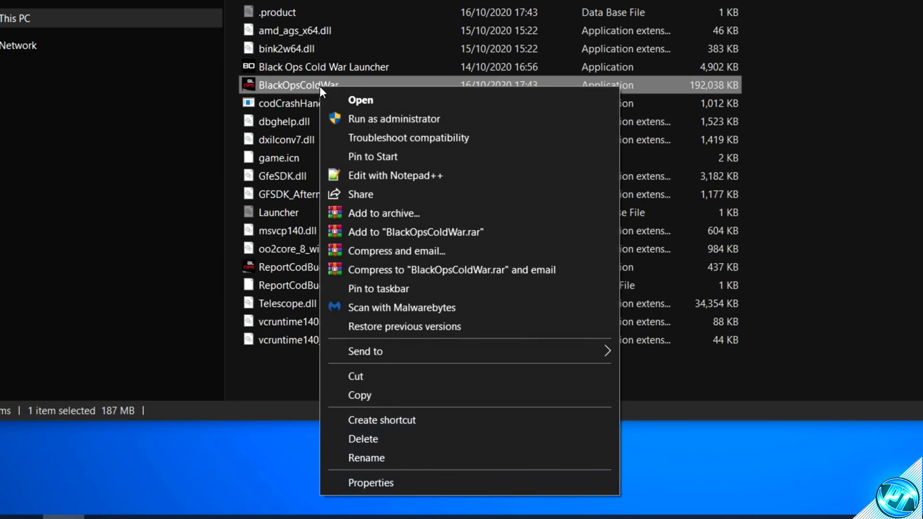
{"action": "left_click", "coordinate": [379, 484]}
{"action": "left_click", "coordinate": [483, 114]}
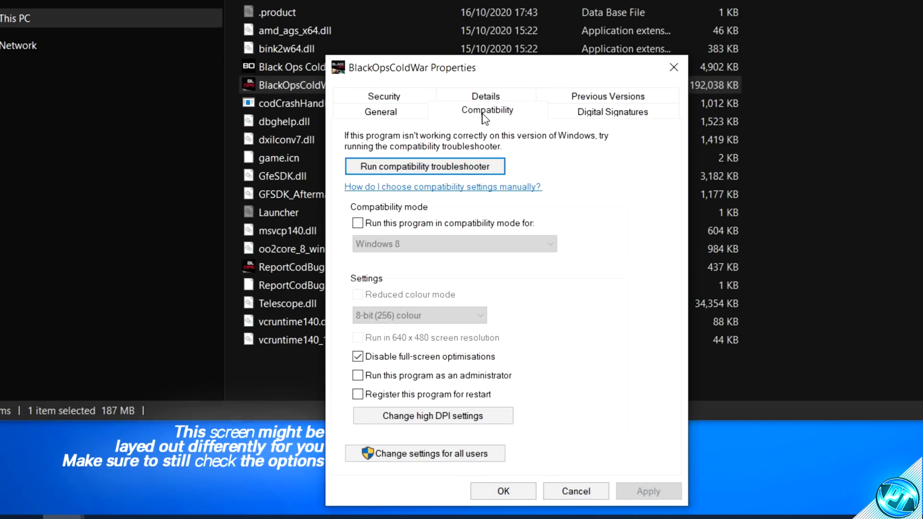
{"action": "left_click", "coordinate": [371, 358]}
{"action": "left_click", "coordinate": [373, 360]}
Step: Make sure BlackOpsColdWar overrides high DPI scaling with scaling performed by Application, and apply its compatibility settings
{"action": "left_click", "coordinate": [431, 416]}
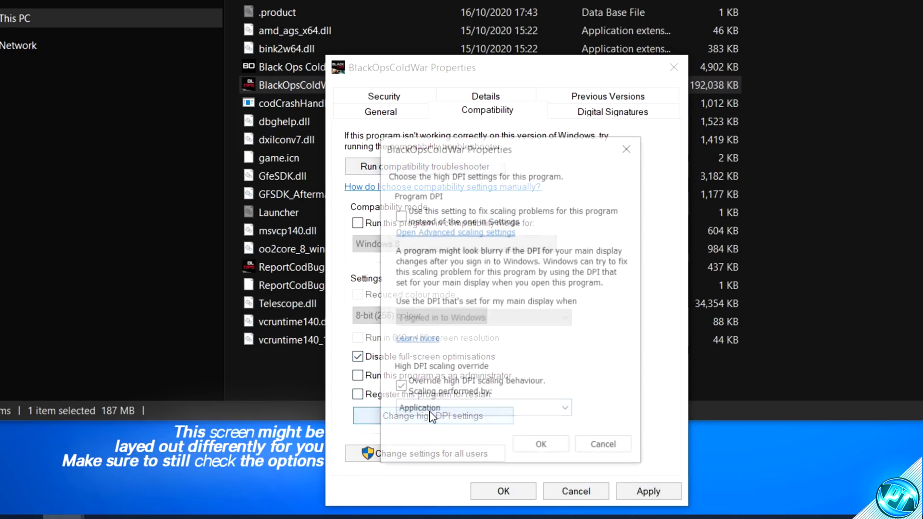
{"action": "left_click", "coordinate": [430, 383]}
{"action": "left_click", "coordinate": [430, 383]}
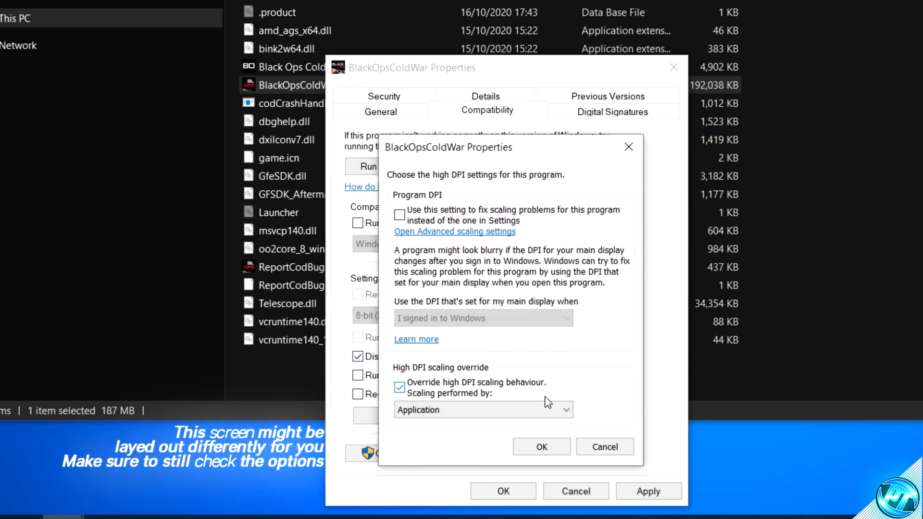
{"action": "left_click", "coordinate": [546, 448]}
{"action": "left_click", "coordinate": [646, 491]}
{"action": "left_click", "coordinate": [503, 491]}
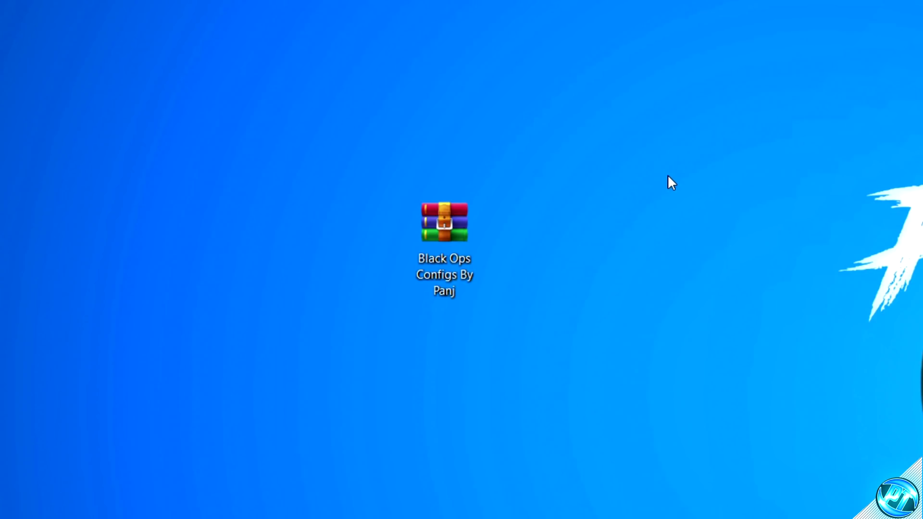
Step: Extract the Black Ops Configs By Panj archive onto the desktop and open the extracted folder
{"action": "right_click", "coordinate": [459, 224]}
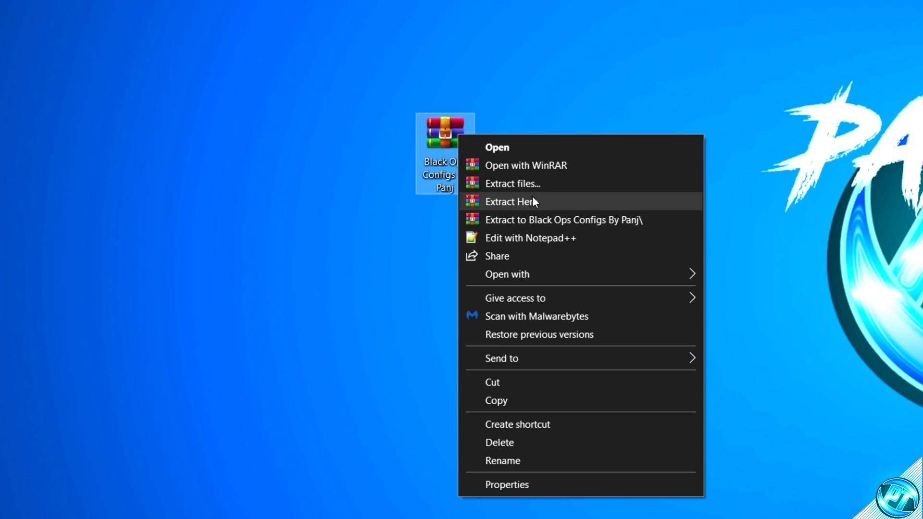
{"action": "left_click", "coordinate": [504, 227]}
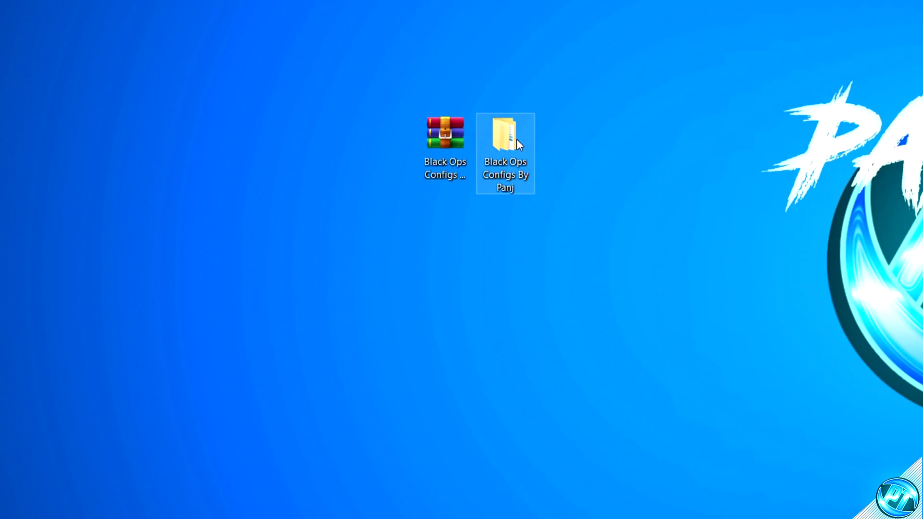
{"action": "double_click", "coordinate": [514, 144]}
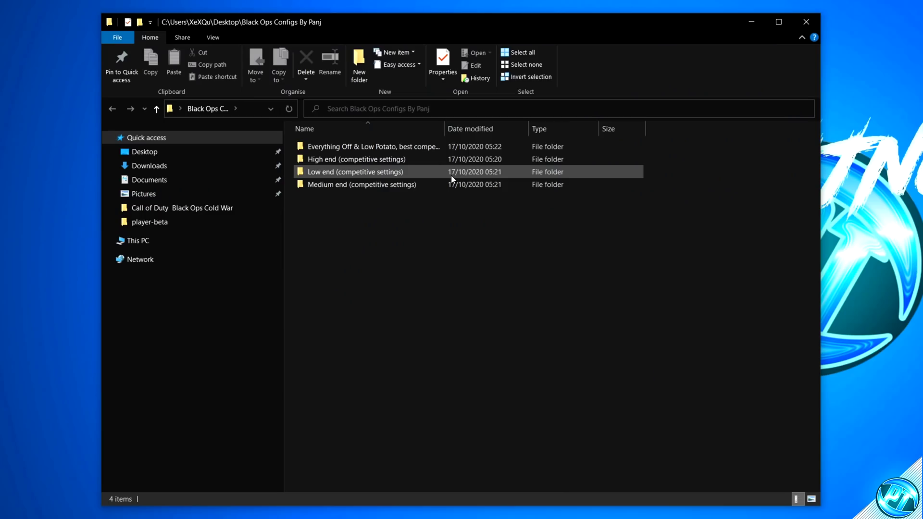
{"action": "left_click_drag", "start_coordinate": [384, 229], "coordinate": [368, 142]}
{"action": "left_click", "coordinate": [357, 234]}
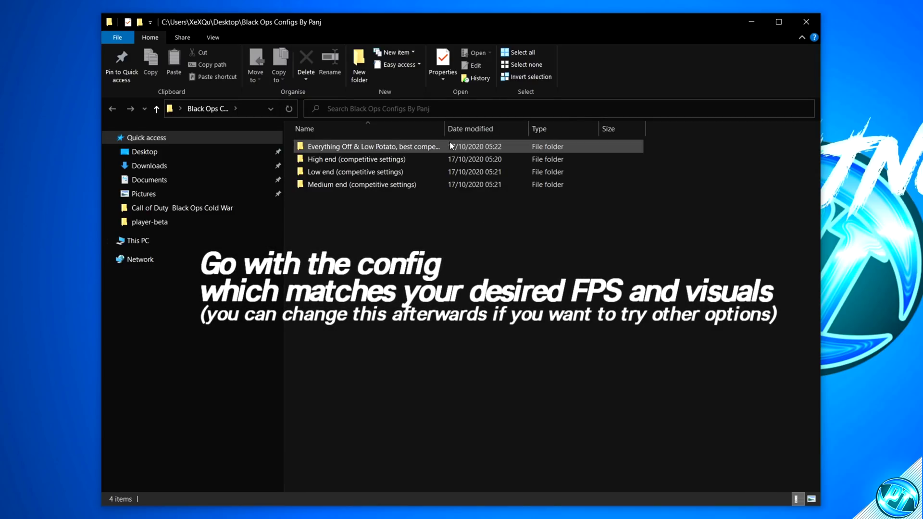
Step: Copy the entire text of "config settings to copy" from the Everything Off & Low Potato folder, and close the file and folder
{"action": "double_click", "coordinate": [405, 146]}
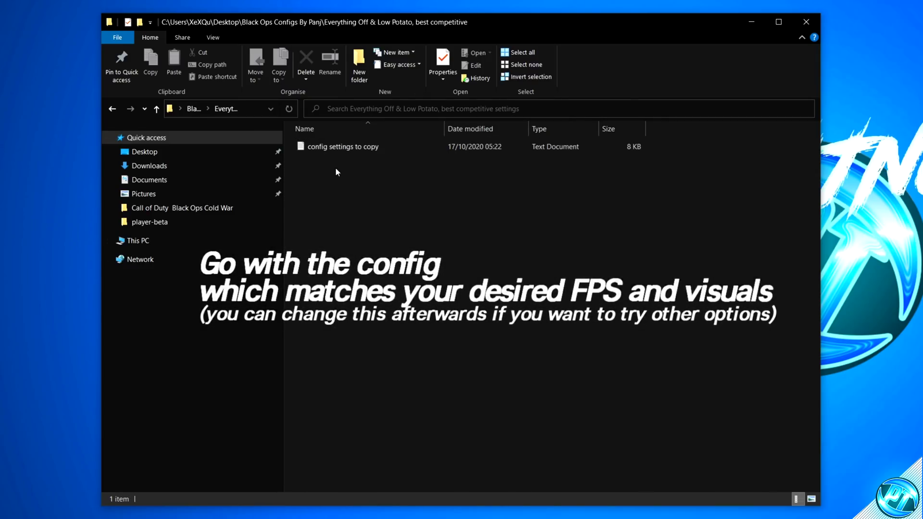
{"action": "double_click", "coordinate": [369, 148]}
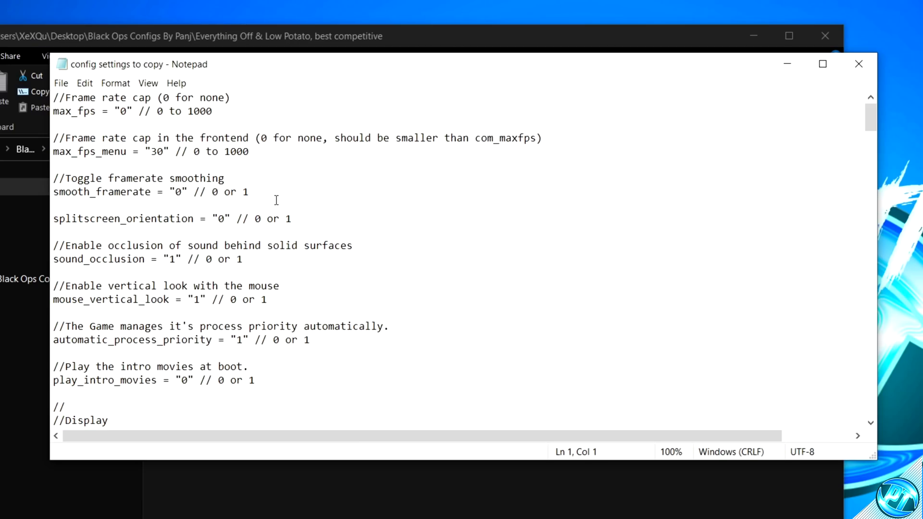
{"action": "left_click_drag", "start_coordinate": [53, 98], "coordinate": [53, 420]}
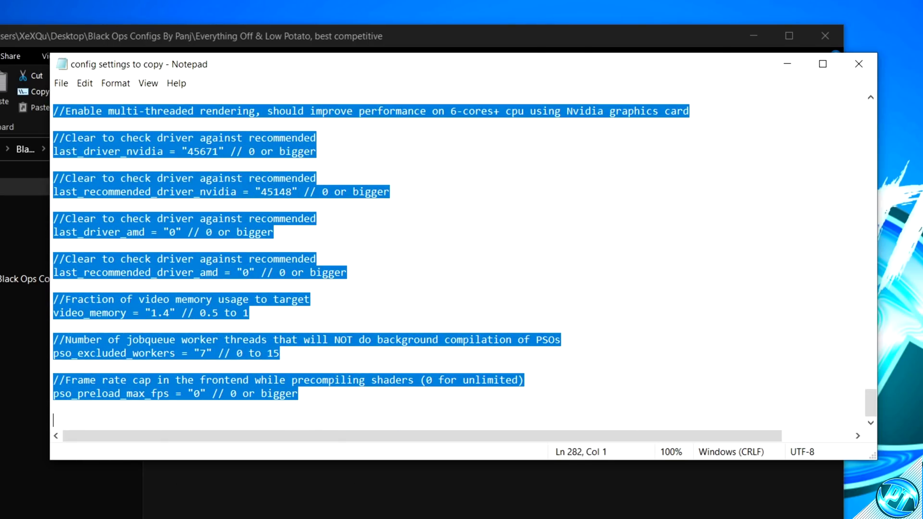
{"action": "right_click", "coordinate": [213, 294]}
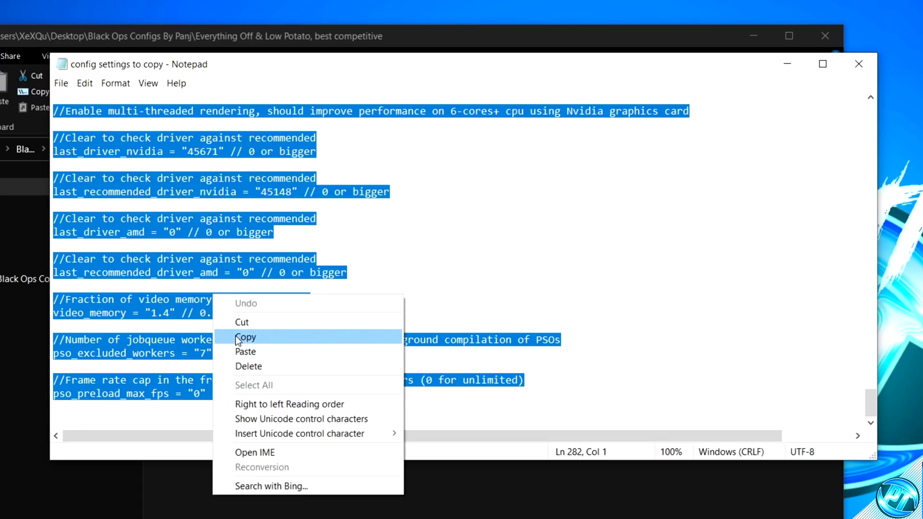
{"action": "left_click", "coordinate": [264, 335]}
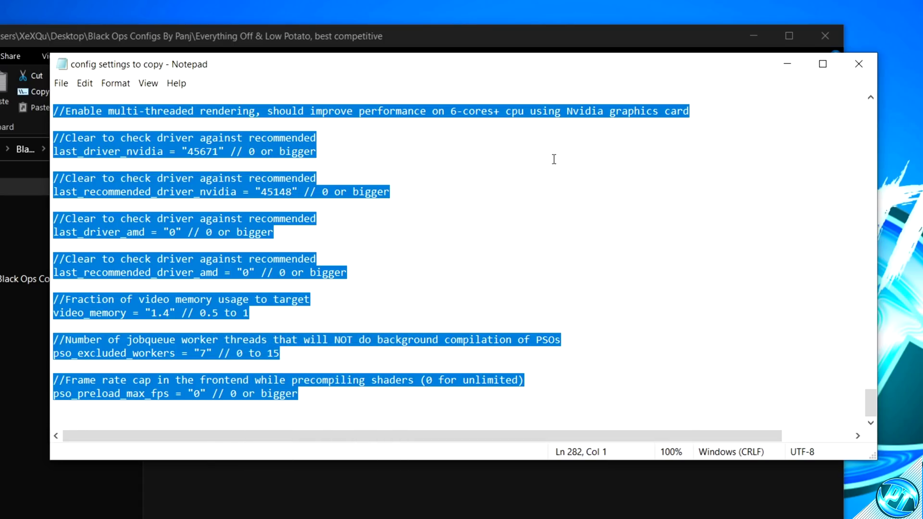
{"action": "left_click", "coordinate": [866, 64]}
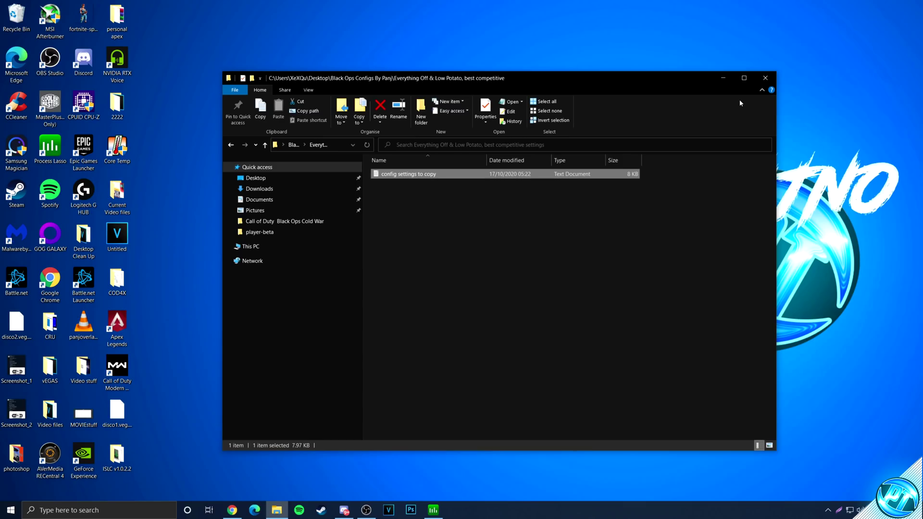
{"action": "left_click", "coordinate": [766, 78]}
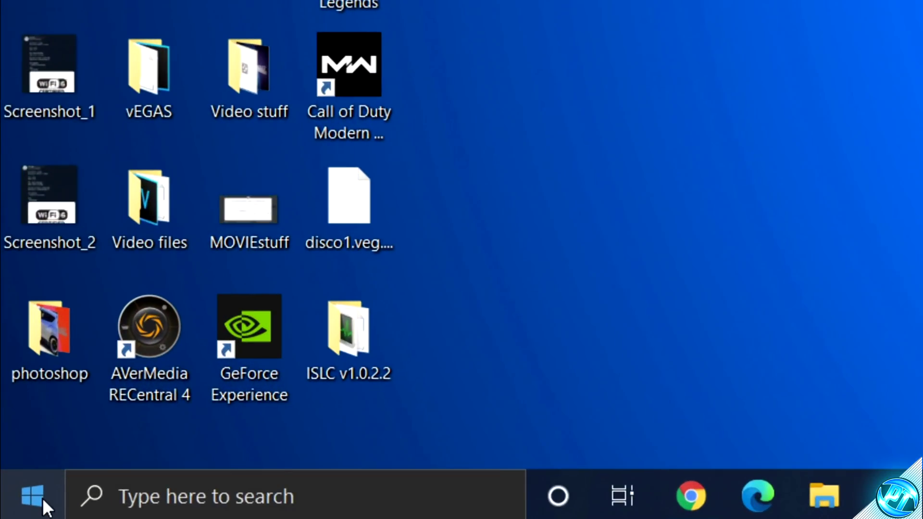
Step: Go to the player-beta folder inside Call Of Duty Black Ops Cold War in Documents and select the config file
{"action": "left_click", "coordinate": [13, 510]}
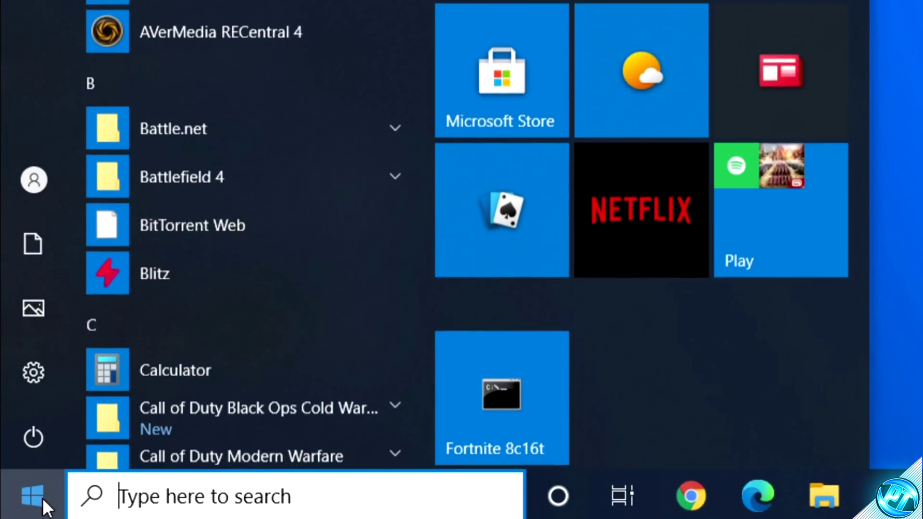
{"action": "left_click", "coordinate": [38, 243]}
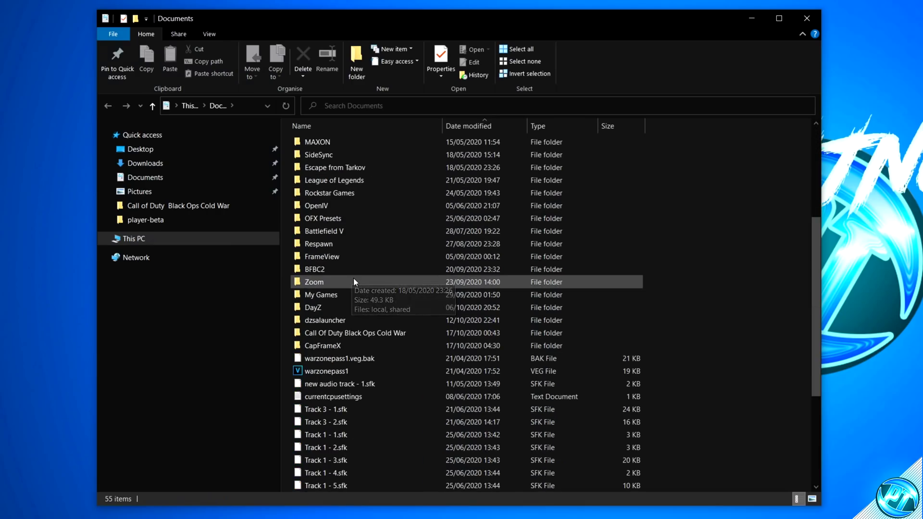
{"action": "scroll", "coordinate": [354, 282], "scroll_direction": "down", "scroll_amount": 1}
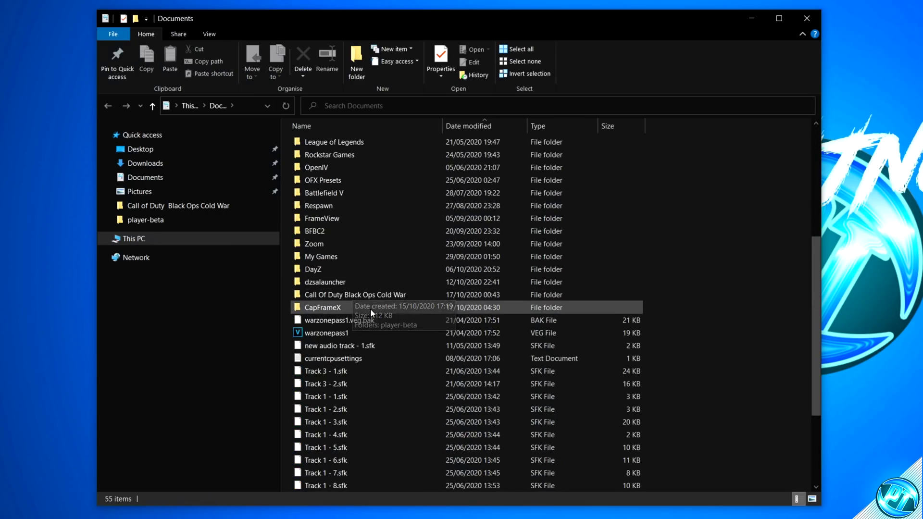
{"action": "double_click", "coordinate": [351, 297]}
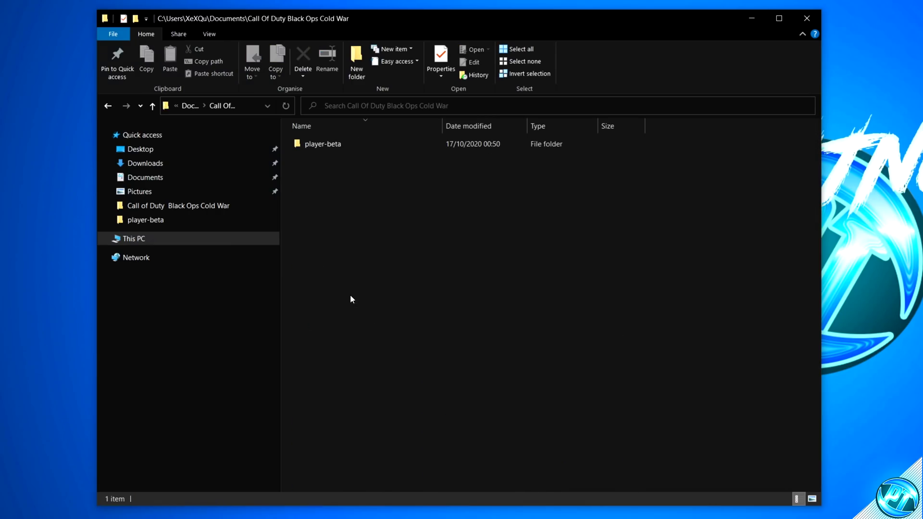
{"action": "double_click", "coordinate": [337, 147]}
{"action": "left_click", "coordinate": [335, 170]}
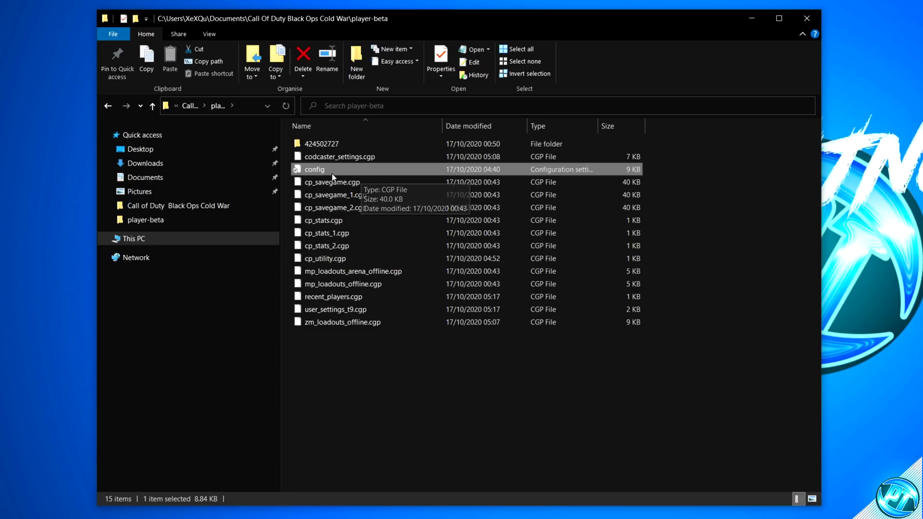
Step: Open the config file in Notepad and delete everything from the "//Frame rate cap (0 for none)" line to the end
{"action": "double_click", "coordinate": [333, 169]}
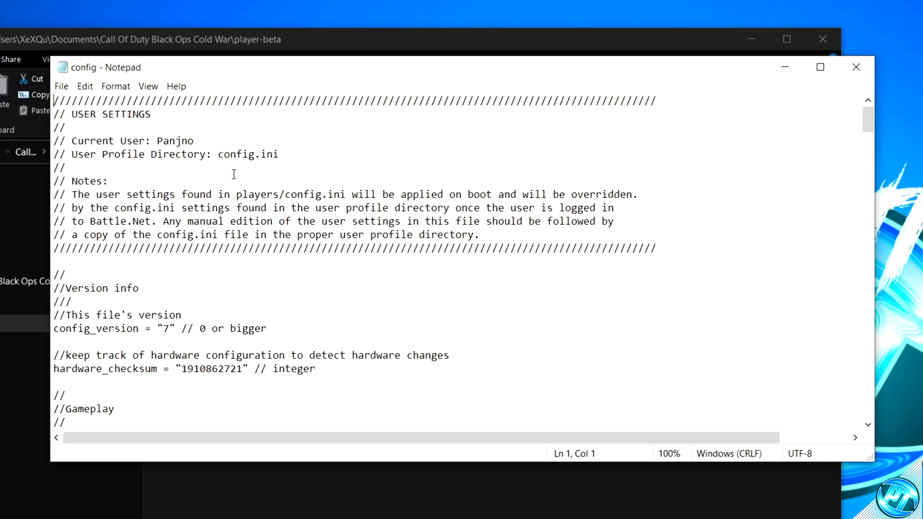
{"action": "scroll", "coordinate": [235, 174], "scroll_direction": "down", "scroll_amount": 3}
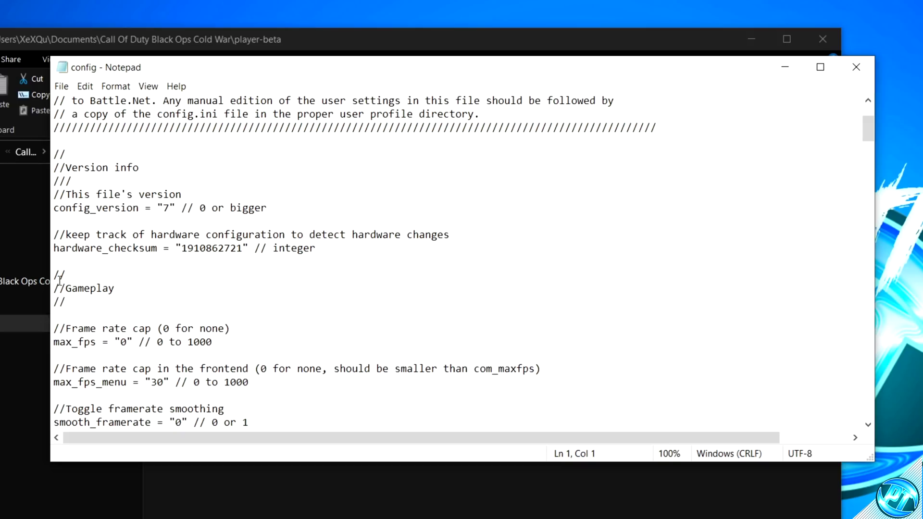
{"action": "left_click_drag", "start_coordinate": [59, 279], "coordinate": [243, 336]}
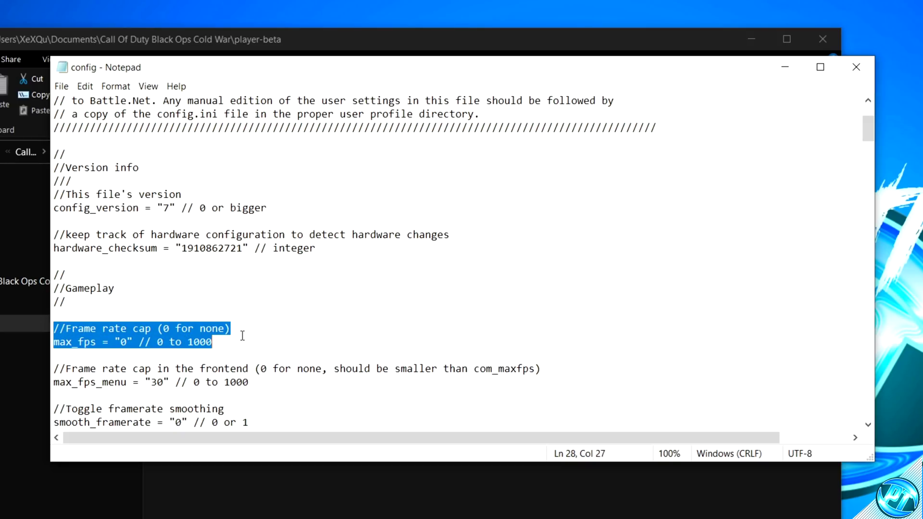
{"action": "left_click", "coordinate": [67, 324]}
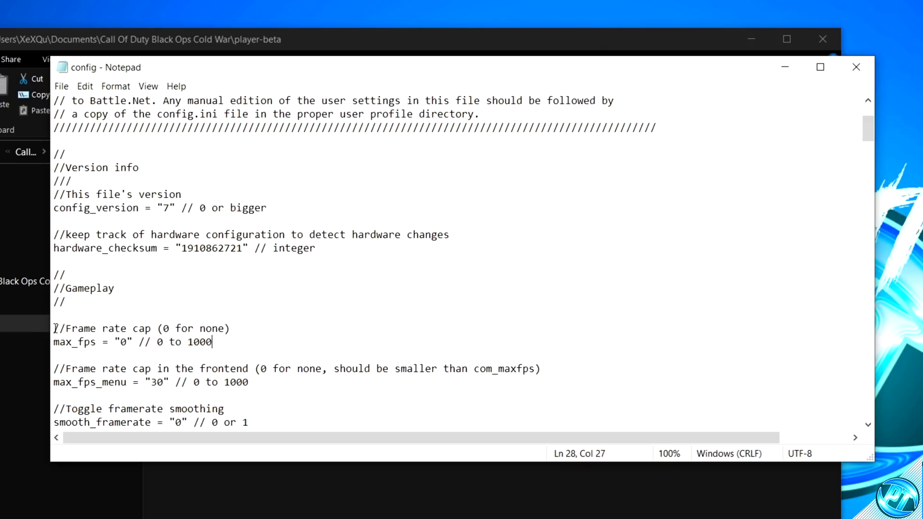
{"action": "left_click_drag", "start_coordinate": [55, 328], "coordinate": [145, 481]}
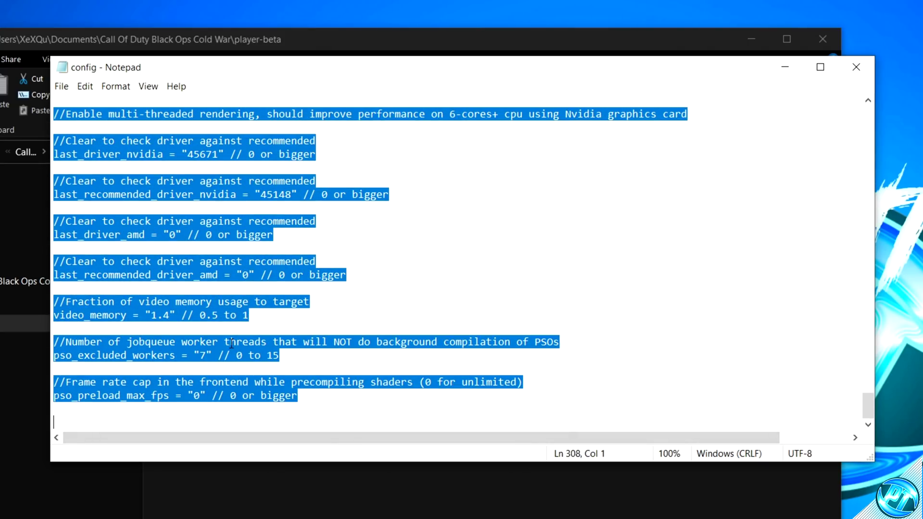
{"action": "key", "text": "Delete"}
Step: Paste the copied preset settings below the //Gameplay heading of the config file and save it
{"action": "scroll", "coordinate": [146, 380], "scroll_direction": "up", "scroll_amount": 1}
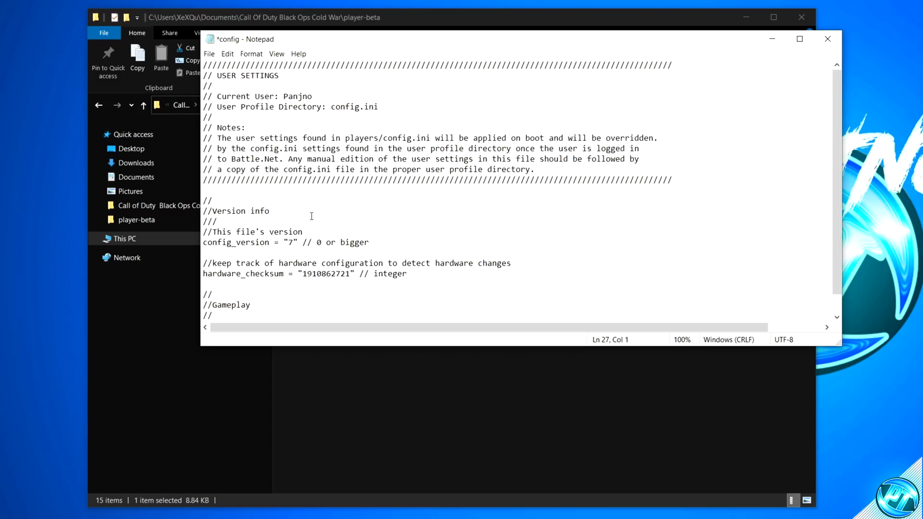
{"action": "scroll", "coordinate": [276, 290], "scroll_direction": "down", "scroll_amount": 1}
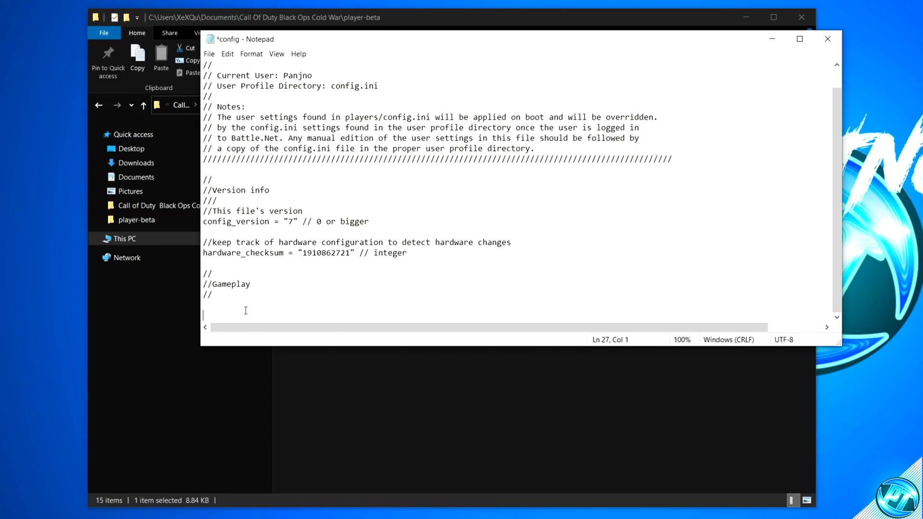
{"action": "right_click", "coordinate": [223, 315]}
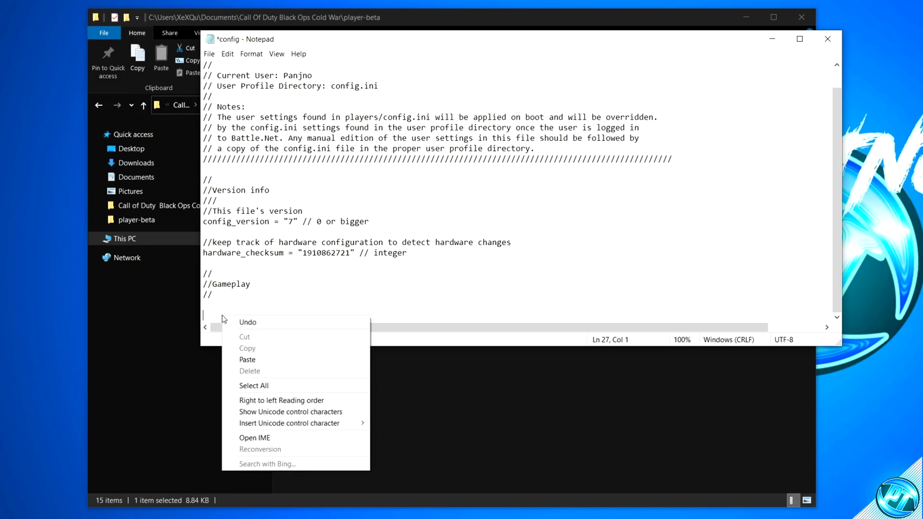
{"action": "left_click", "coordinate": [248, 360]}
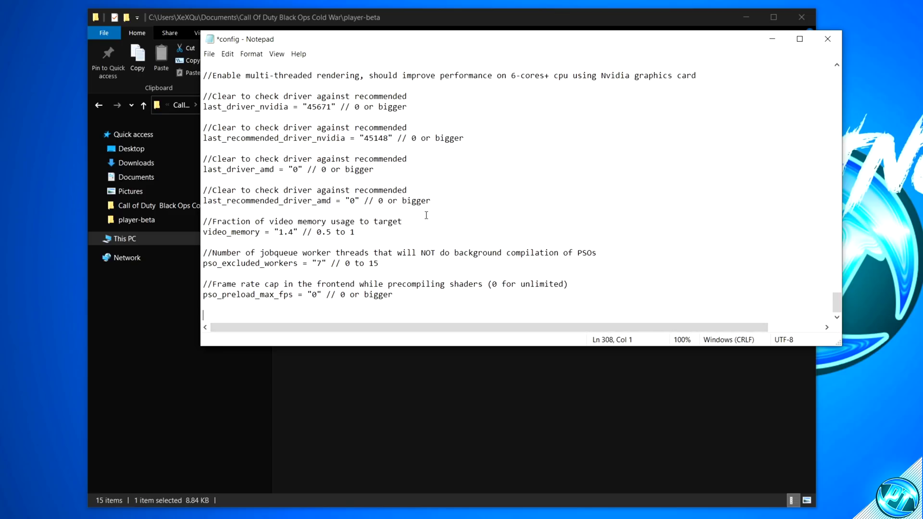
{"action": "left_click", "coordinate": [210, 55]}
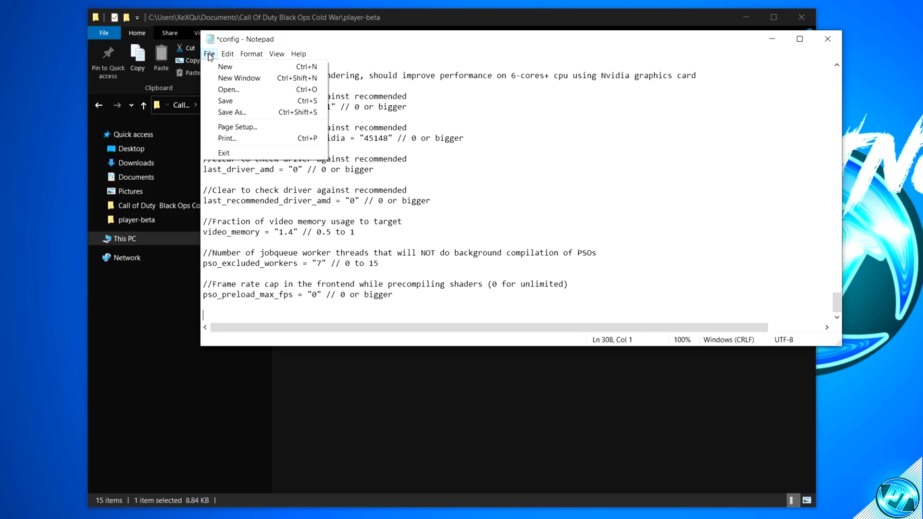
{"action": "left_click", "coordinate": [229, 100]}
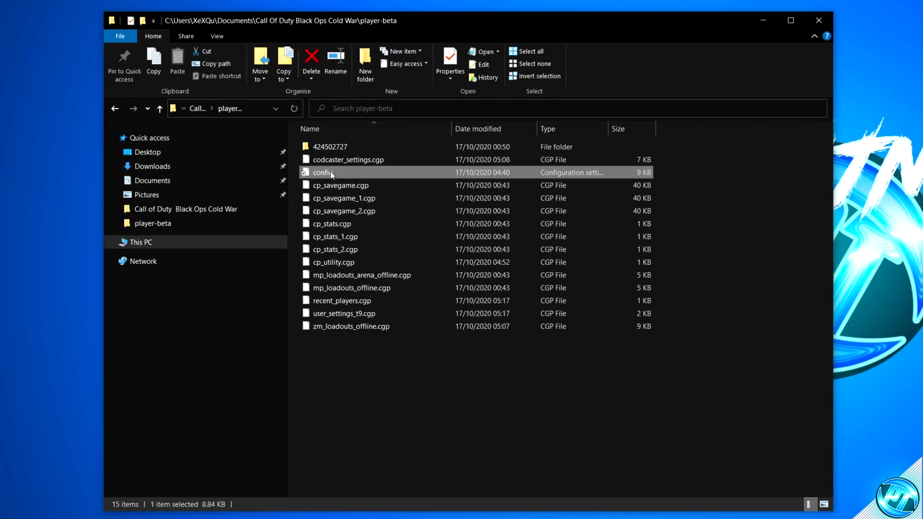
Step: Copy the edited config file from player-beta into its numbered subfolder, replacing the existing config.ini there
{"action": "right_click", "coordinate": [331, 175]}
{"action": "left_click", "coordinate": [368, 392]}
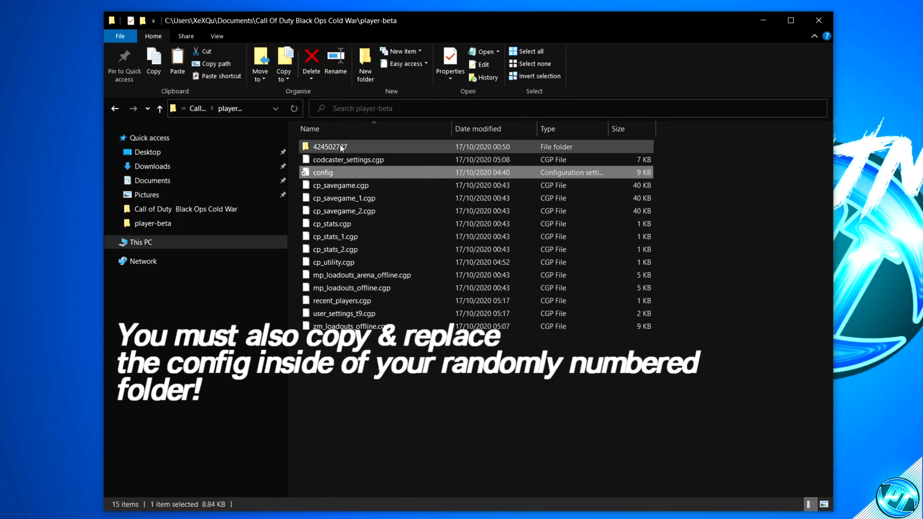
{"action": "left_click", "coordinate": [354, 151]}
{"action": "double_click", "coordinate": [353, 148]}
{"action": "right_click", "coordinate": [359, 383]}
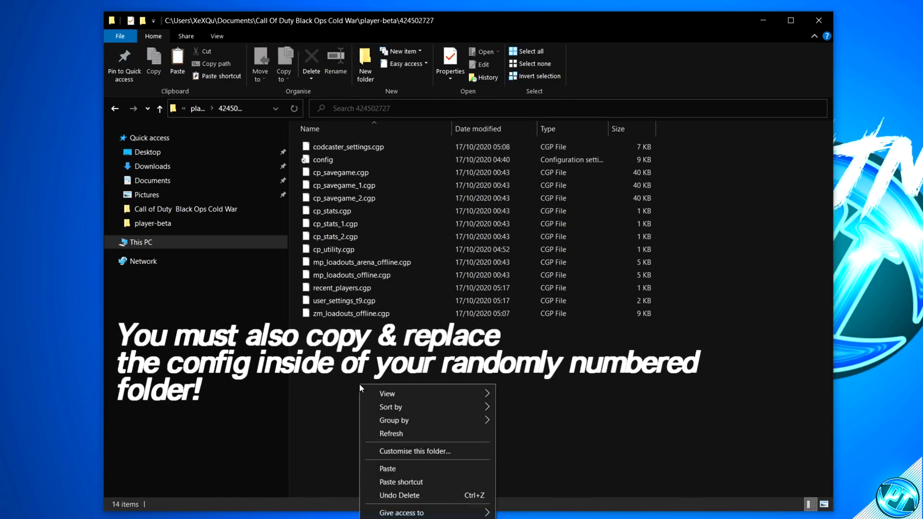
{"action": "left_click", "coordinate": [390, 467]}
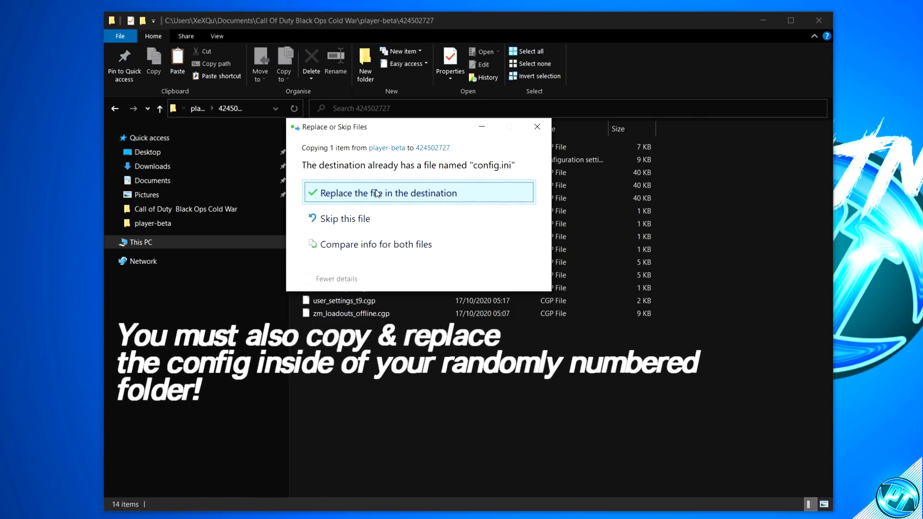
{"action": "left_click", "coordinate": [387, 198]}
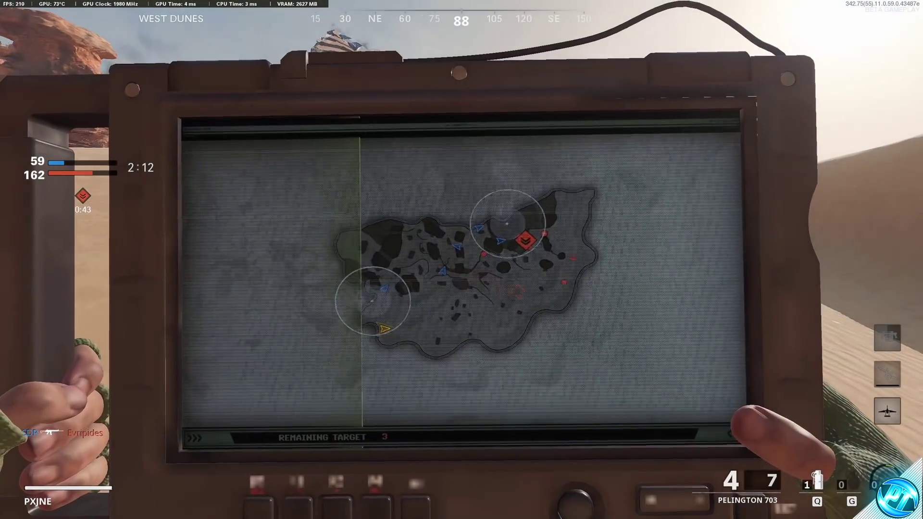
{"action": "left_click", "coordinate": [506, 223]}
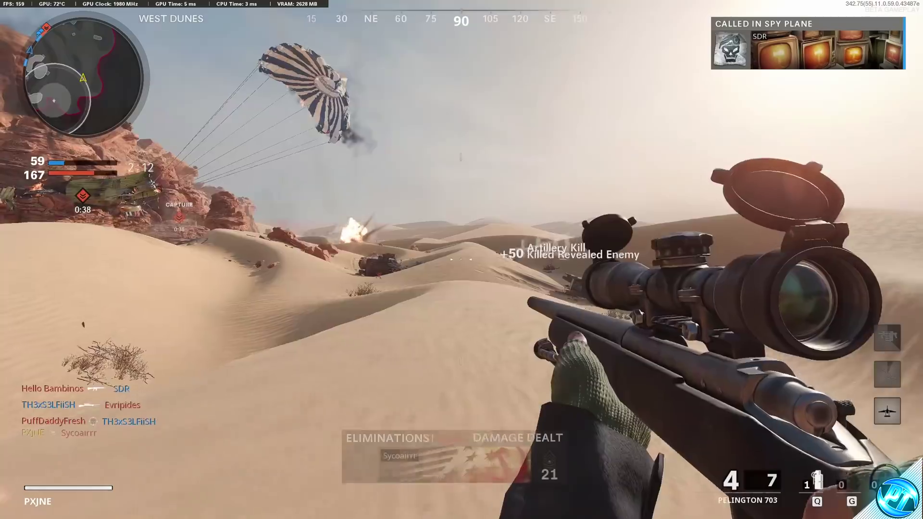
{"action": "key", "text": "shift"}
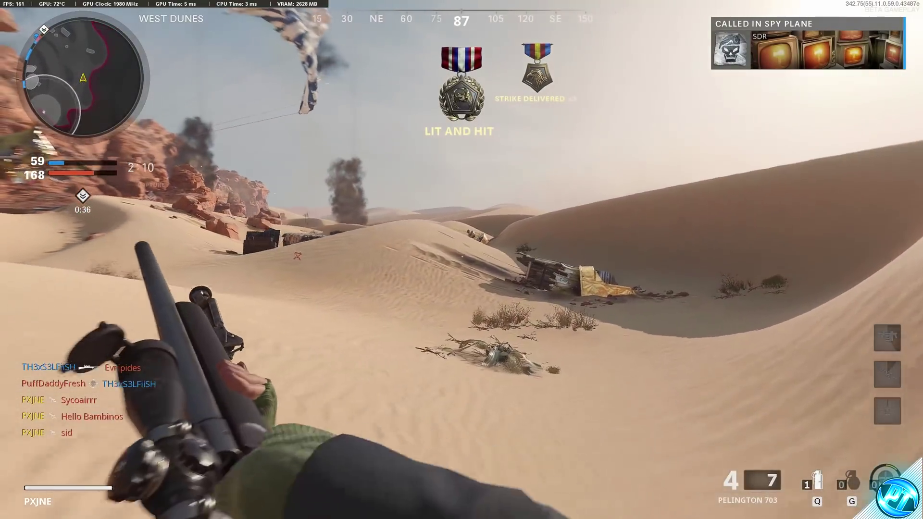
{"action": "key", "text": "Tab"}
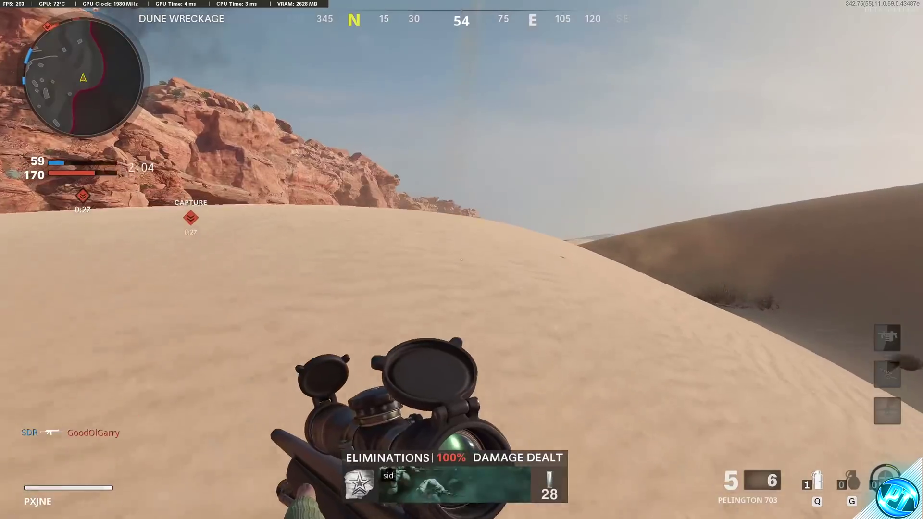
{"action": "right_click", "coordinate": [461, 260]}
{"action": "left_click", "coordinate": [461, 260]}
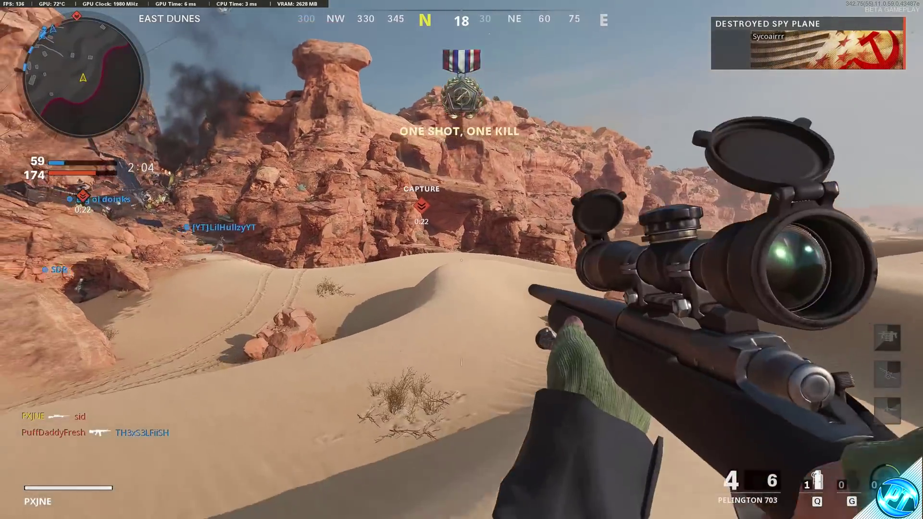
{"action": "right_click", "coordinate": [462, 260]}
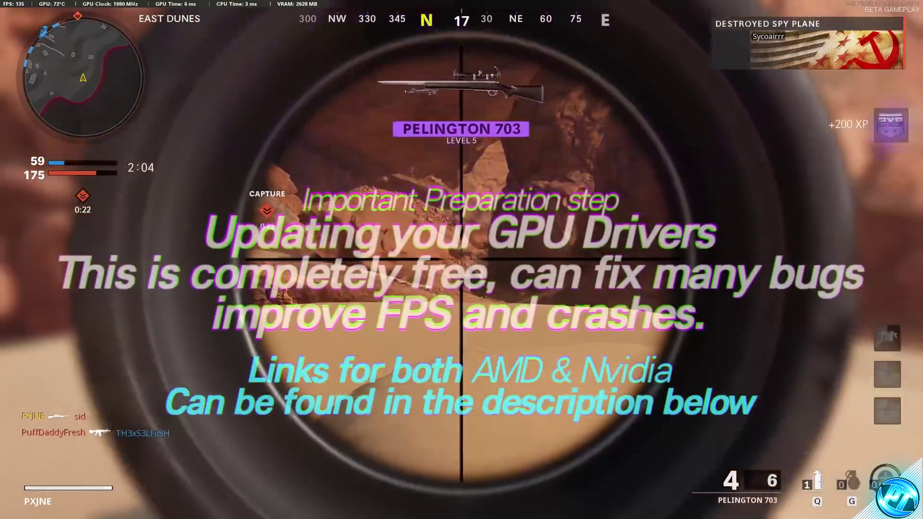
{"action": "left_click", "coordinate": [461, 260]}
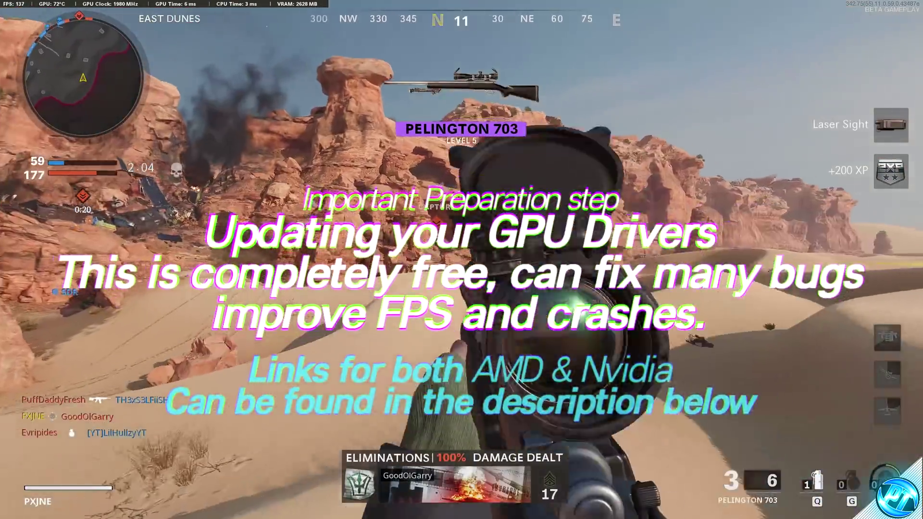
{"action": "right_click", "coordinate": [462, 260]}
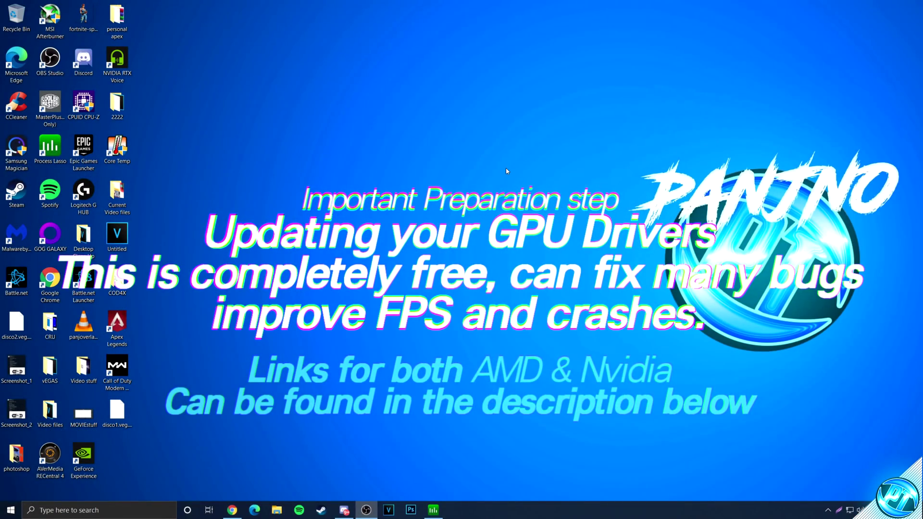
{"action": "right_click", "coordinate": [506, 165]}
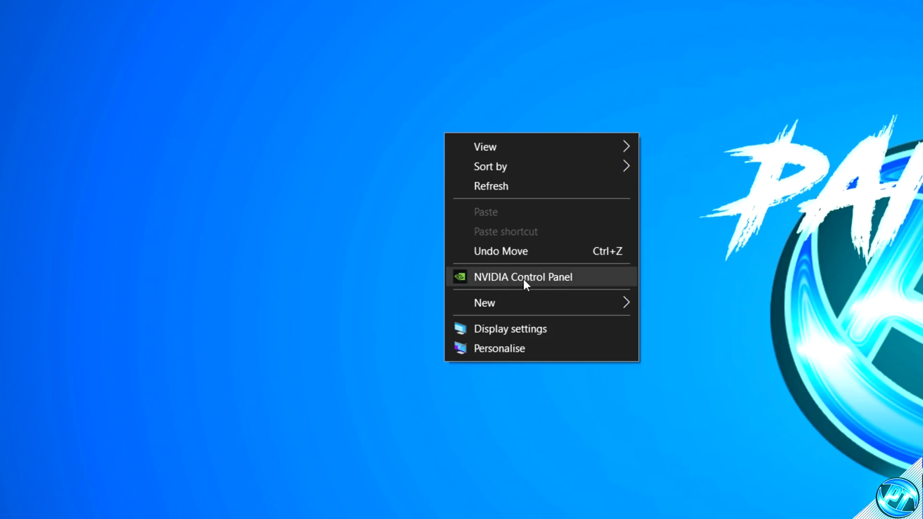
{"action": "left_click", "coordinate": [354, 264]}
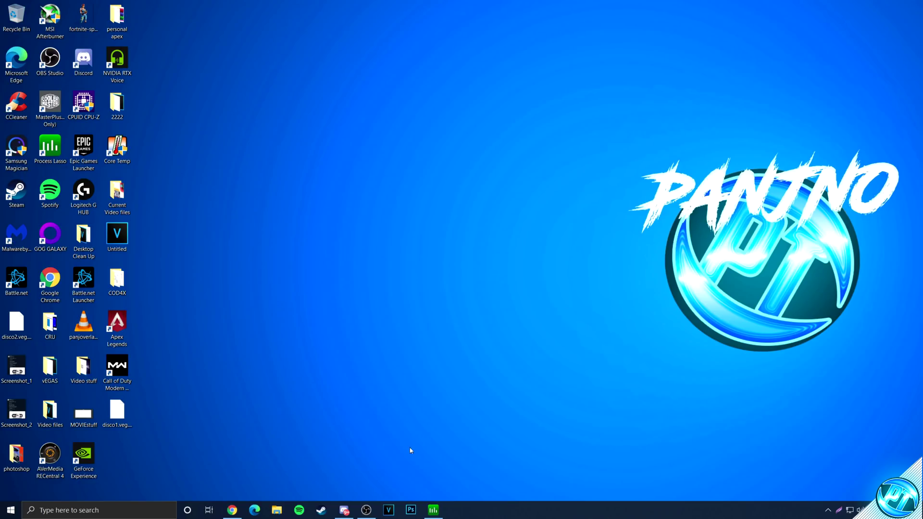
Step: Switch to Chrome and download GeForce Experience from the Automatic Driver Updates section of NVIDIA's GeForce Drivers page
{"action": "left_click", "coordinate": [233, 511]}
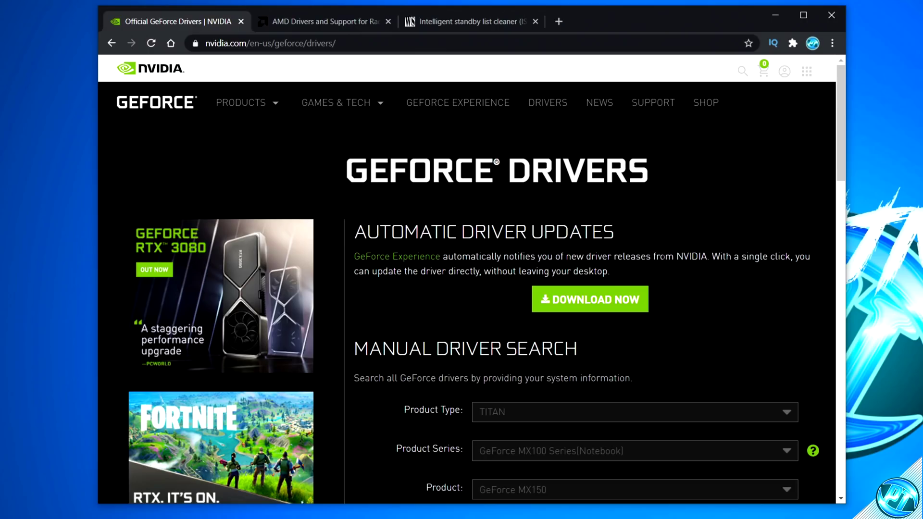
{"action": "left_click", "coordinate": [579, 303]}
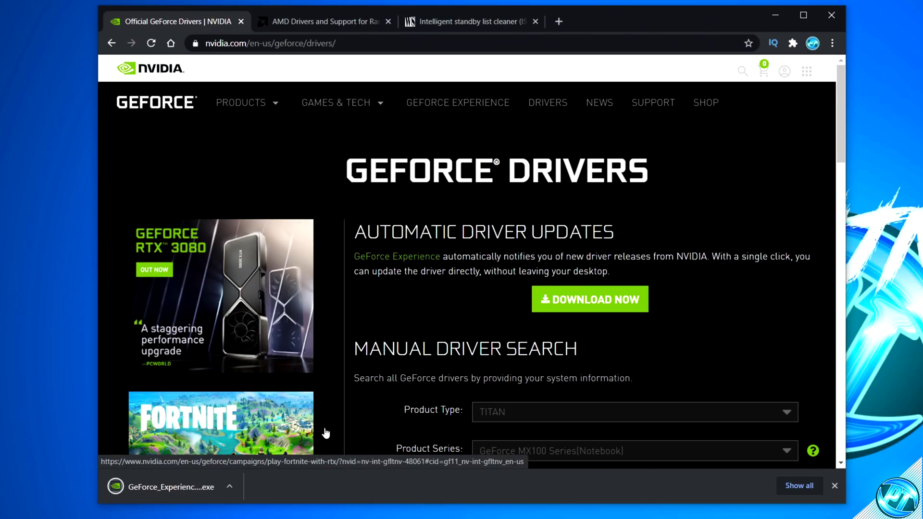
Step: Download the auto-detect installer for Radeon graphics drivers for Windows from the AMD Drivers and Support page
{"action": "key", "text": "ctrl+Tab"}
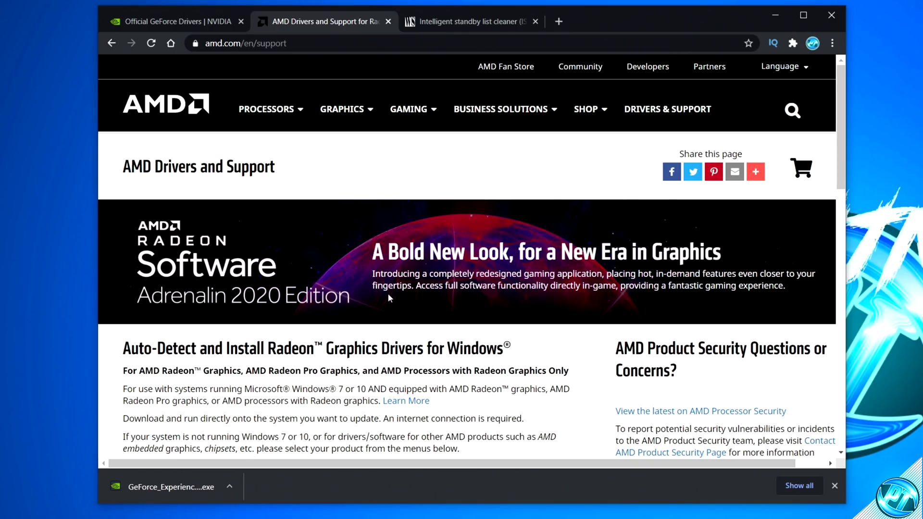
{"action": "scroll", "coordinate": [389, 298], "scroll_direction": "down", "scroll_amount": 4}
{"action": "left_click_drag", "start_coordinate": [130, 160], "coordinate": [334, 165]}
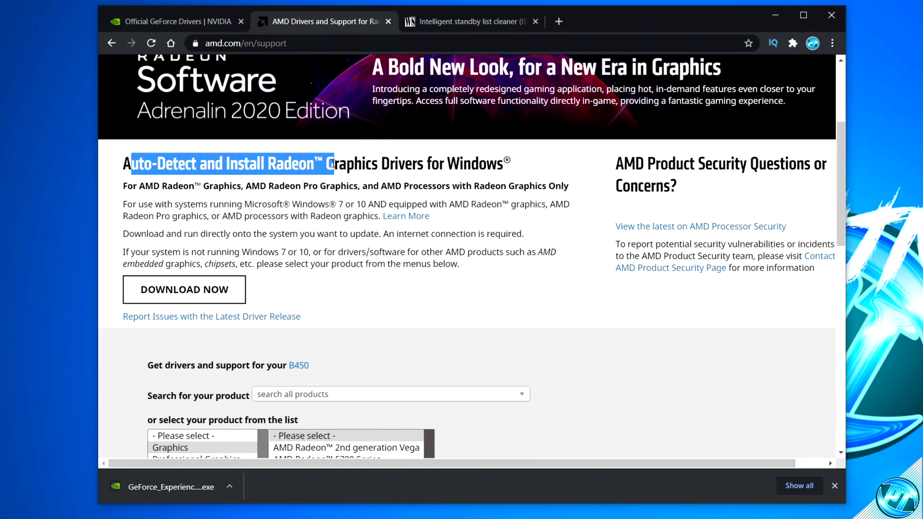
{"action": "left_click", "coordinate": [403, 168]}
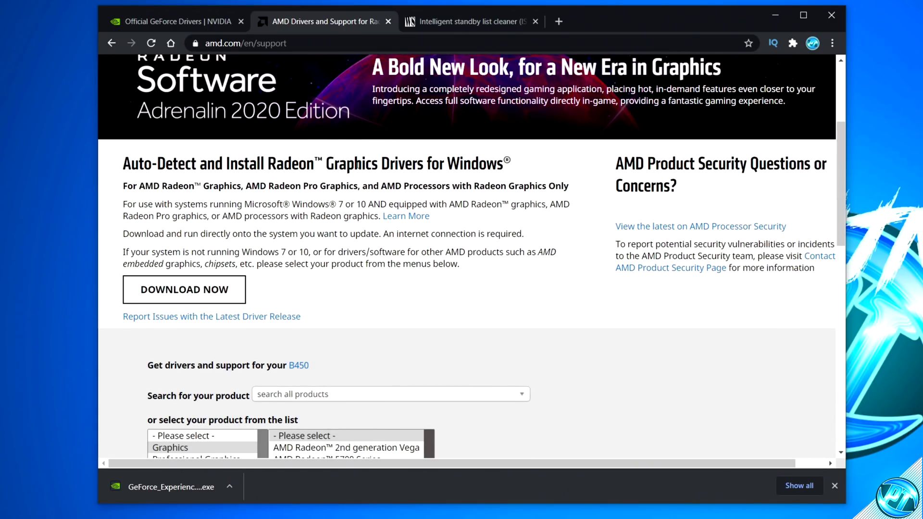
{"action": "left_click", "coordinate": [205, 290]}
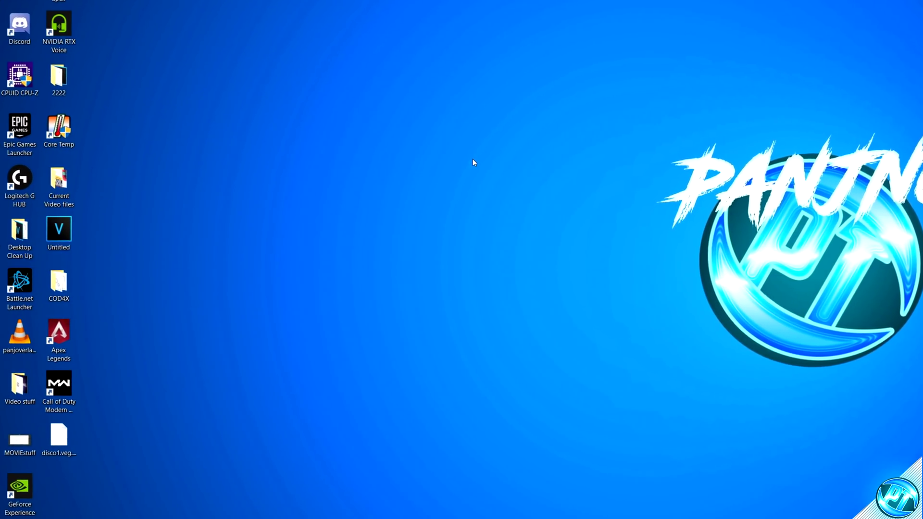
Step: Switch to NVIDIA Control Panel and show the Adjust image settings with preview page
{"action": "right_click", "coordinate": [492, 191]}
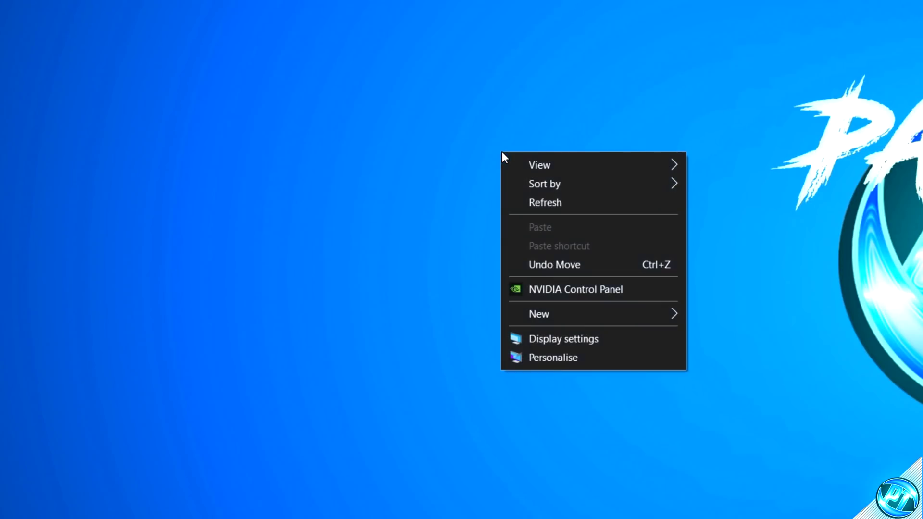
{"action": "left_click", "coordinate": [563, 291]}
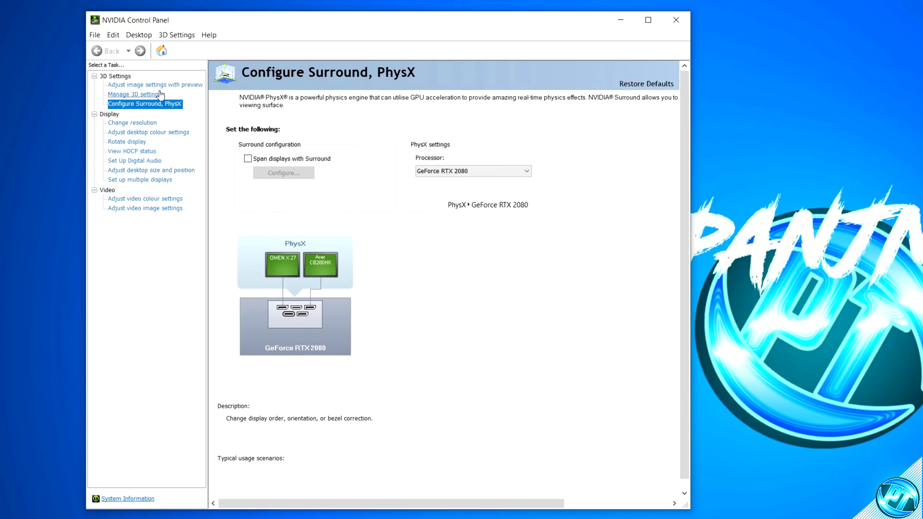
{"action": "left_click", "coordinate": [130, 85]}
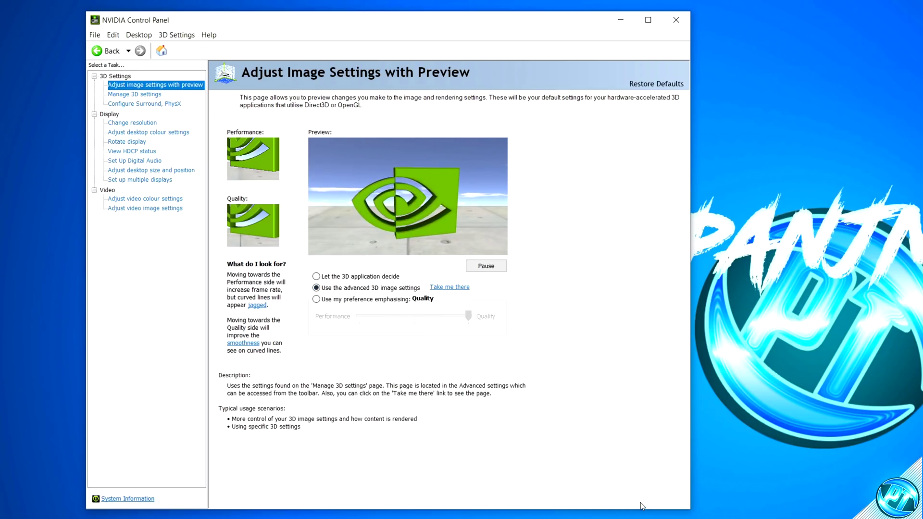
Step: In Manage 3D settings, accept Image Sharpening on with sharpen 0.47 and ignore film grain 0.17, and review the remaining global features
{"action": "left_click", "coordinate": [134, 96]}
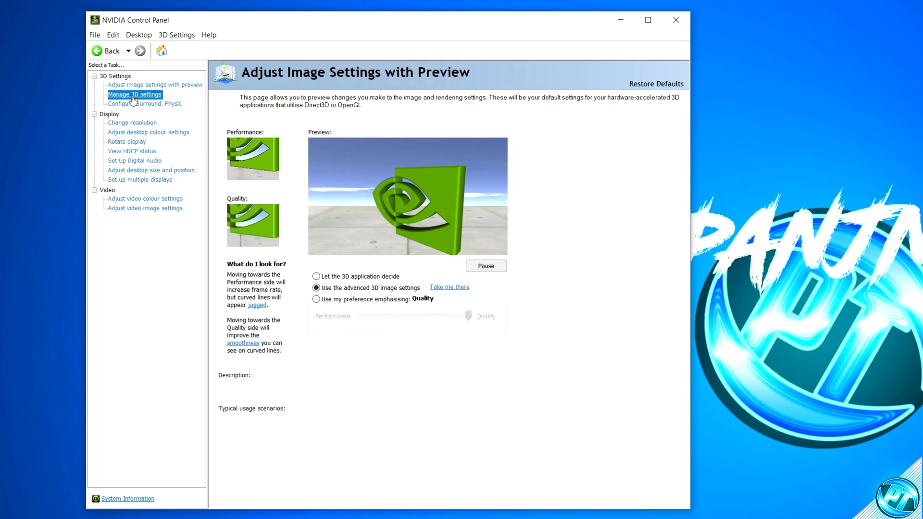
{"action": "left_click", "coordinate": [414, 191]}
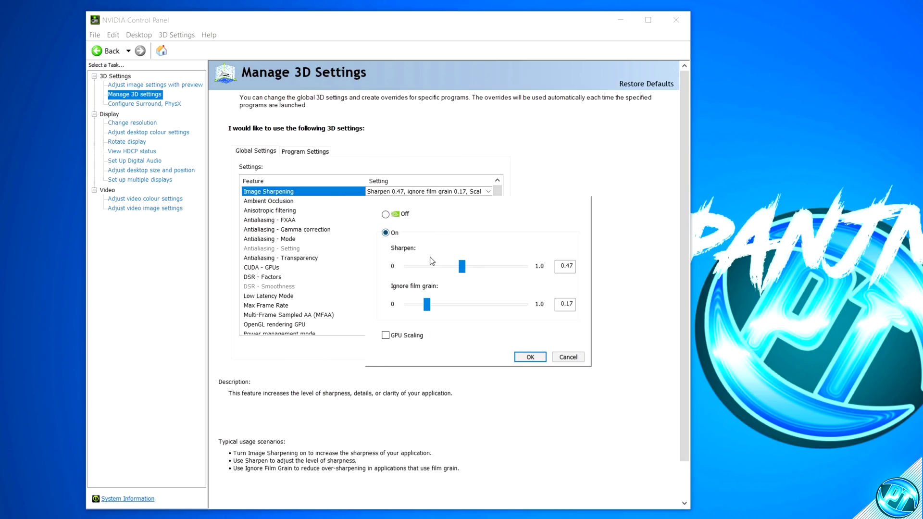
{"action": "left_click", "coordinate": [531, 357]}
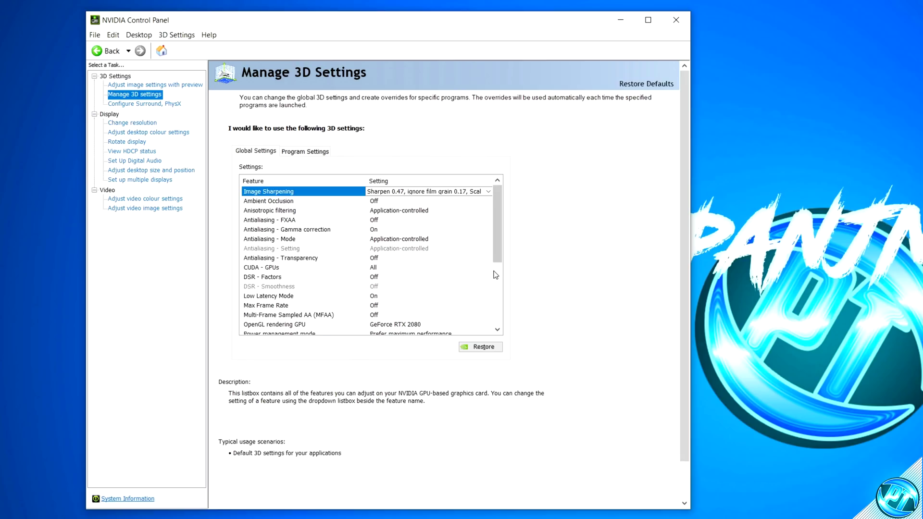
{"action": "scroll", "coordinate": [492, 243], "scroll_direction": "down", "scroll_amount": 3}
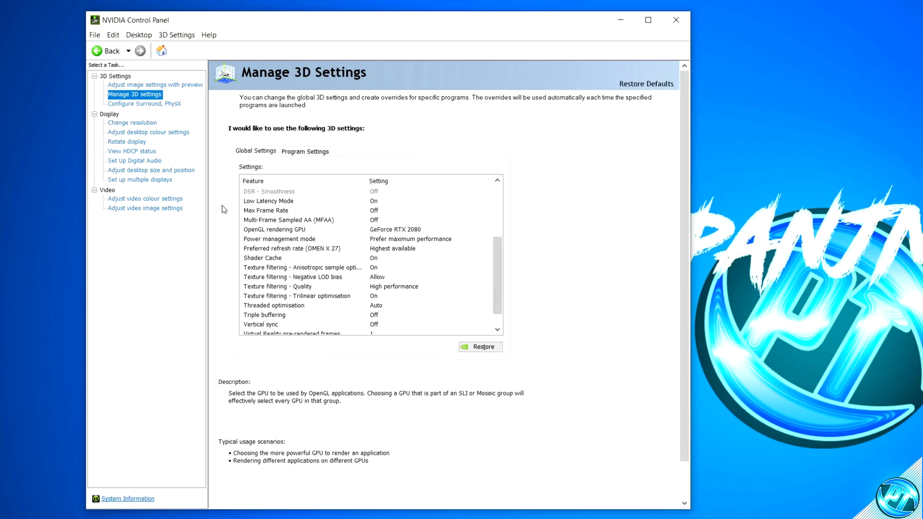
{"action": "scroll", "coordinate": [497, 258], "scroll_direction": "down", "scroll_amount": 1}
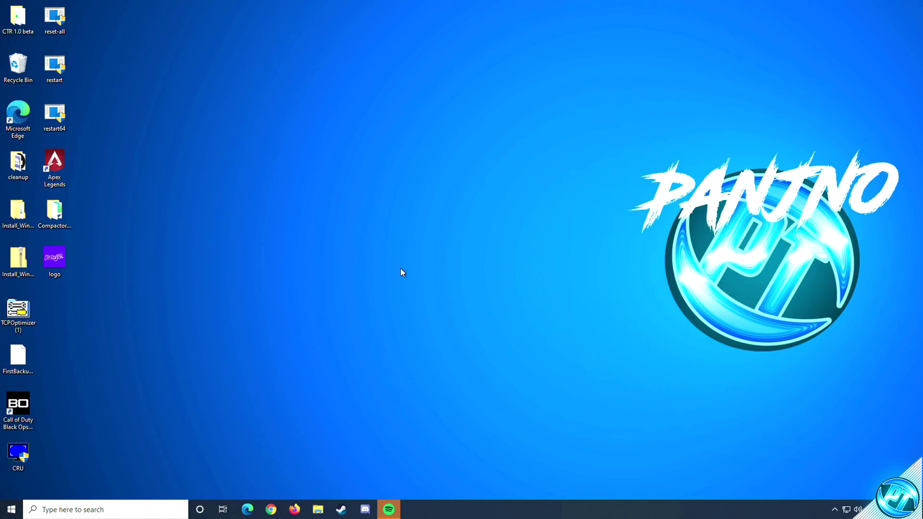
Step: Switch to AMD Radeon Software from the desktop and show its Global Graphics settings
{"action": "right_click", "coordinate": [423, 238]}
{"action": "left_click", "coordinate": [459, 246]}
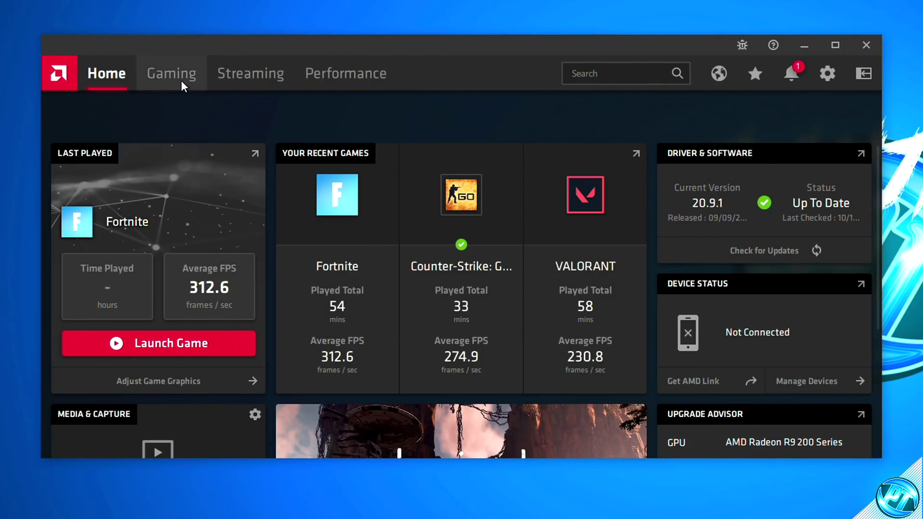
{"action": "left_click", "coordinate": [174, 73]}
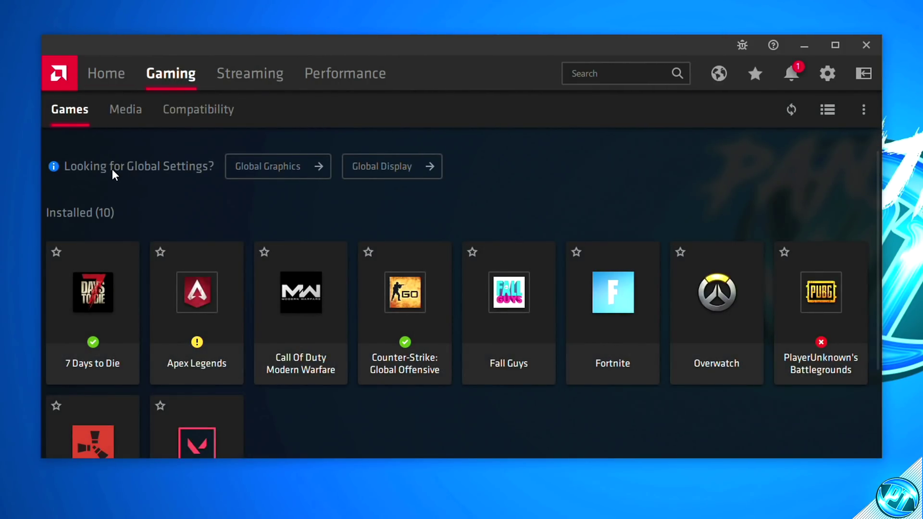
{"action": "left_click", "coordinate": [273, 168]}
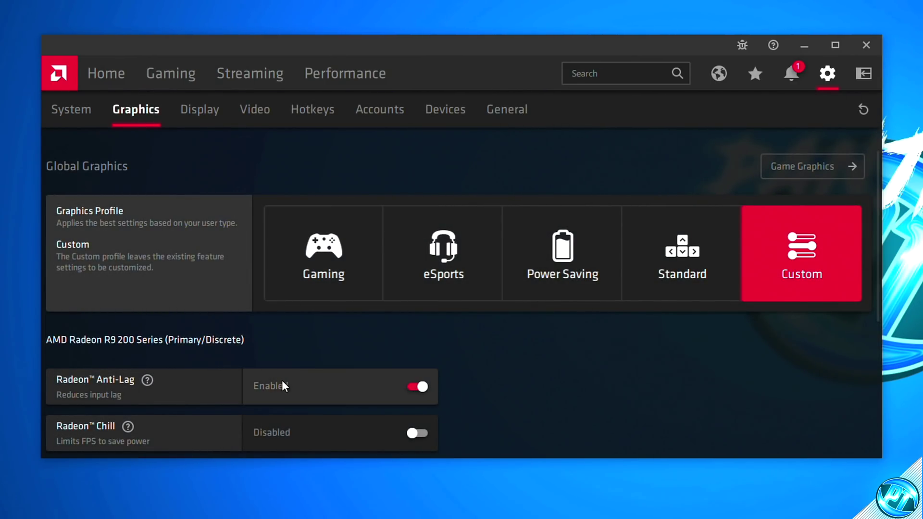
Step: Review the Radeon Anti-Lag, Chill and Image Sharpening options and set Wait for Vertical Refresh to Always off
{"action": "scroll", "coordinate": [336, 375], "scroll_direction": "down", "scroll_amount": 2}
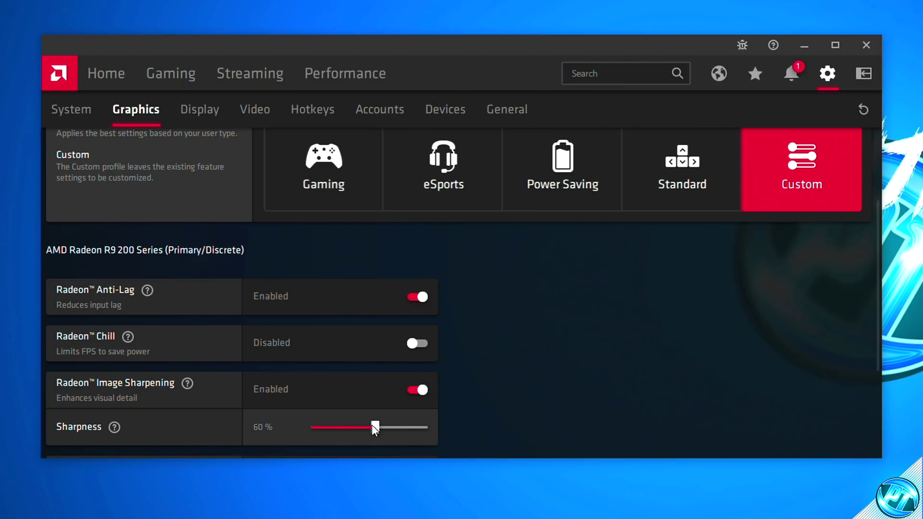
{"action": "scroll", "coordinate": [375, 429], "scroll_direction": "down", "scroll_amount": 3}
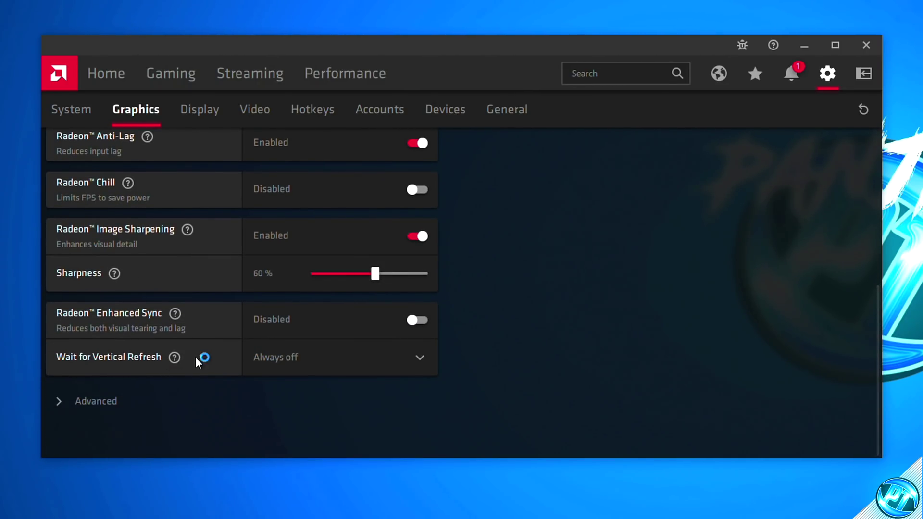
{"action": "left_click", "coordinate": [336, 357]}
{"action": "left_click", "coordinate": [346, 359]}
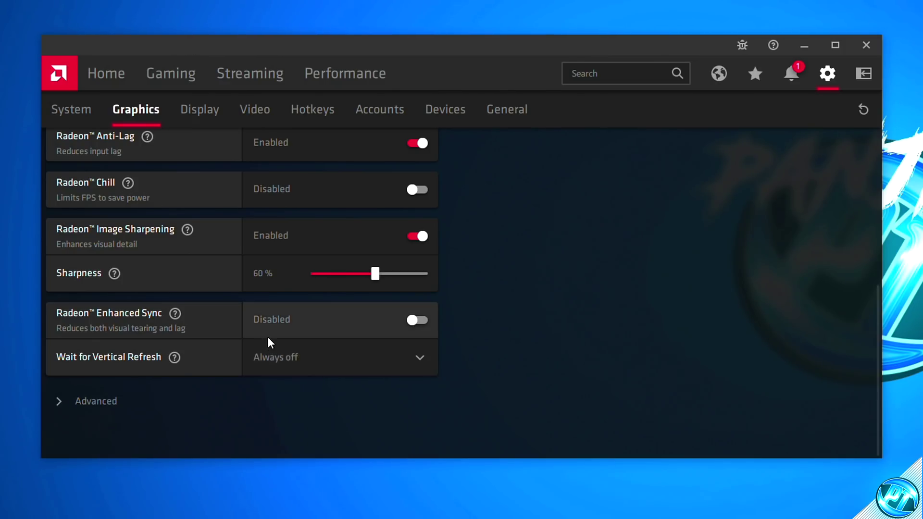
Step: In the advanced Global Graphics settings, set Texture Filtering Quality to Performance and Tessellation Mode to AMD optimized
{"action": "left_click", "coordinate": [69, 409]}
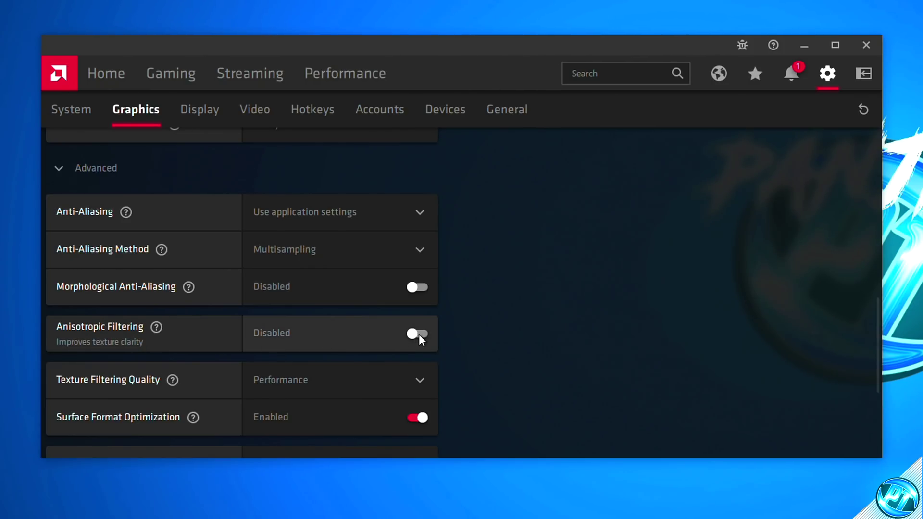
{"action": "left_click", "coordinate": [308, 383]}
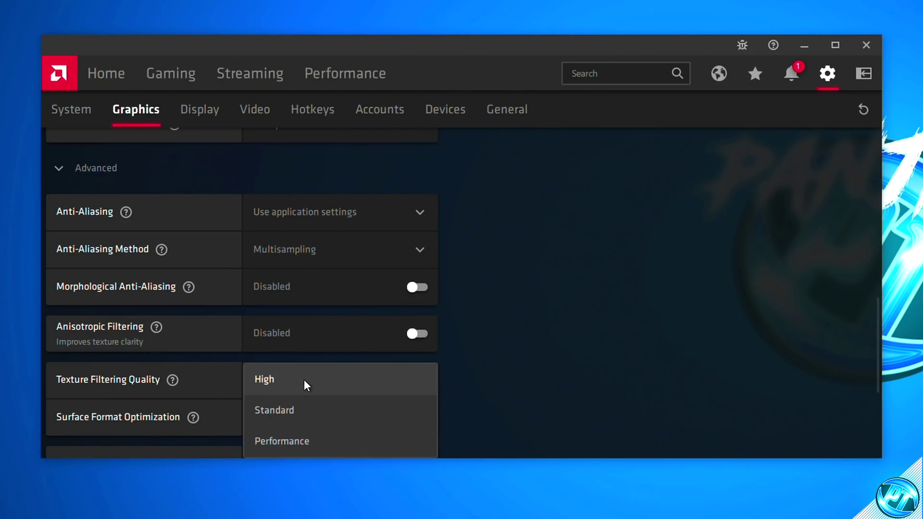
{"action": "left_click", "coordinate": [286, 441]}
{"action": "scroll", "coordinate": [288, 365], "scroll_direction": "down", "scroll_amount": 2}
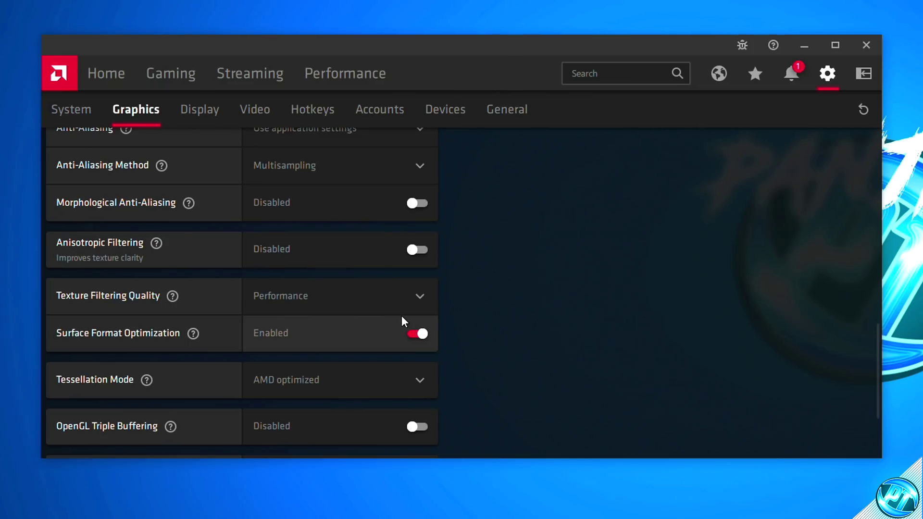
{"action": "left_click", "coordinate": [294, 388]}
{"action": "left_click", "coordinate": [335, 383]}
{"action": "scroll", "coordinate": [307, 344], "scroll_direction": "down", "scroll_amount": 2}
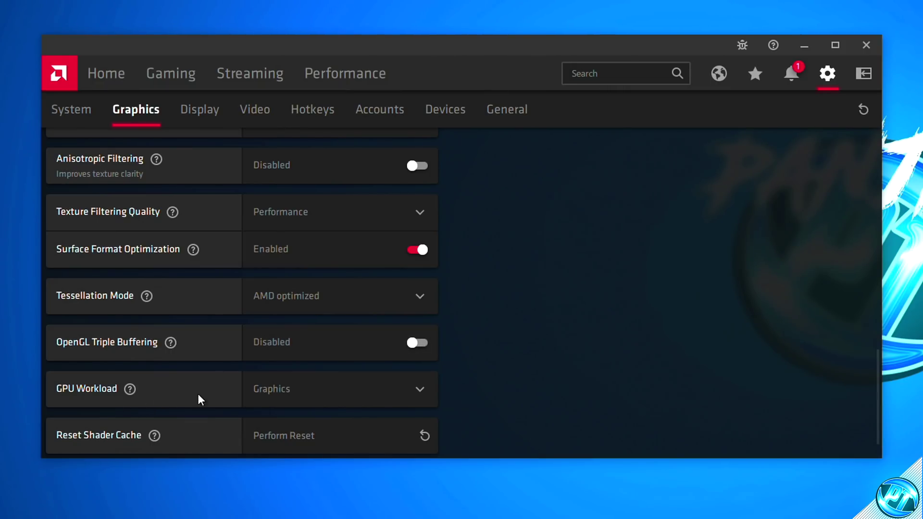
Step: Set GPU Workload to Graphics and perform a shader cache reset
{"action": "left_click", "coordinate": [276, 391]}
{"action": "left_click", "coordinate": [262, 438]}
{"action": "left_click", "coordinate": [413, 350]}
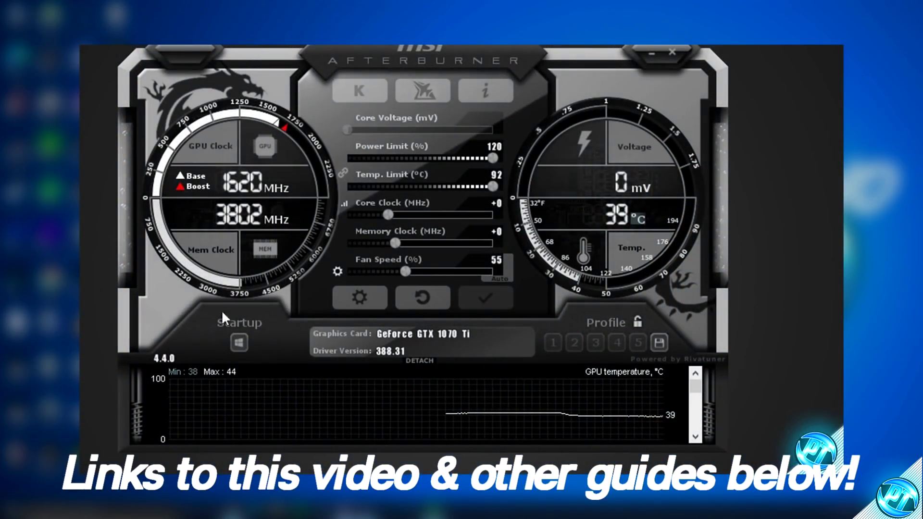
Step: Switch to MSI Afterburner, enable starting it with Windows and launch the Kombustor stress test
{"action": "left_click", "coordinate": [239, 343]}
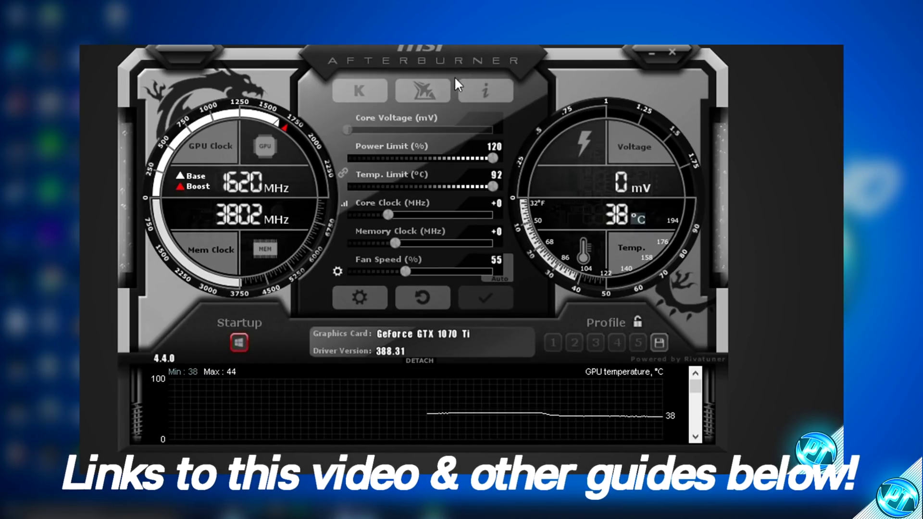
{"action": "left_click", "coordinate": [373, 88]}
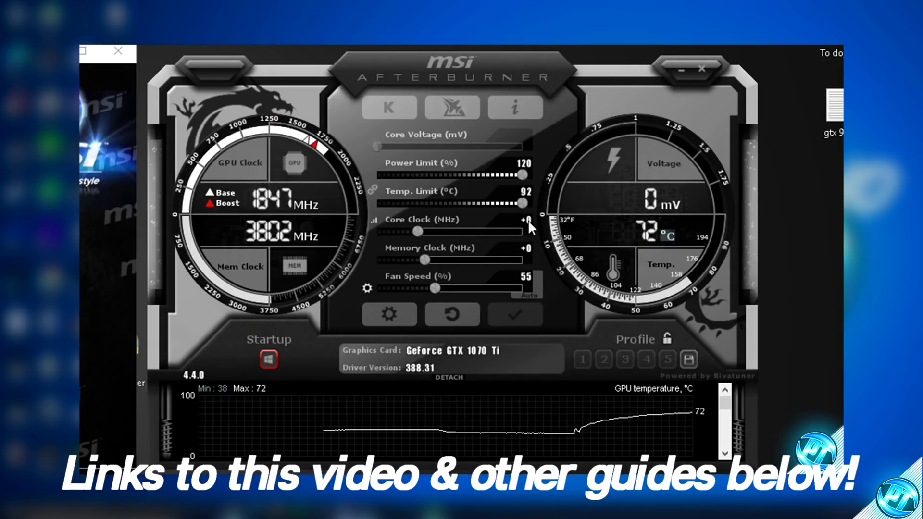
Step: Set the GPU core clock offset to +40 MHz and apply the overclock
{"action": "left_click", "coordinate": [527, 220]}
{"action": "type", "text": "40"}
{"action": "key", "text": "Return"}
{"action": "left_click", "coordinate": [515, 314]}
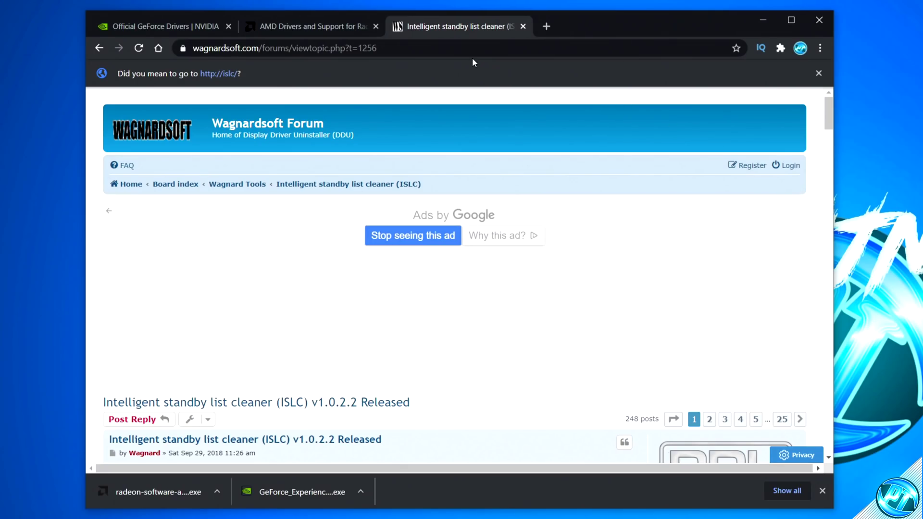
Step: Switch to Chrome and download Intelligent standby list cleaner (ISLC) v1.0.2.2 through the official link in the Wagnardsoft forum post
{"action": "scroll", "coordinate": [355, 237], "scroll_direction": "down", "scroll_amount": 3}
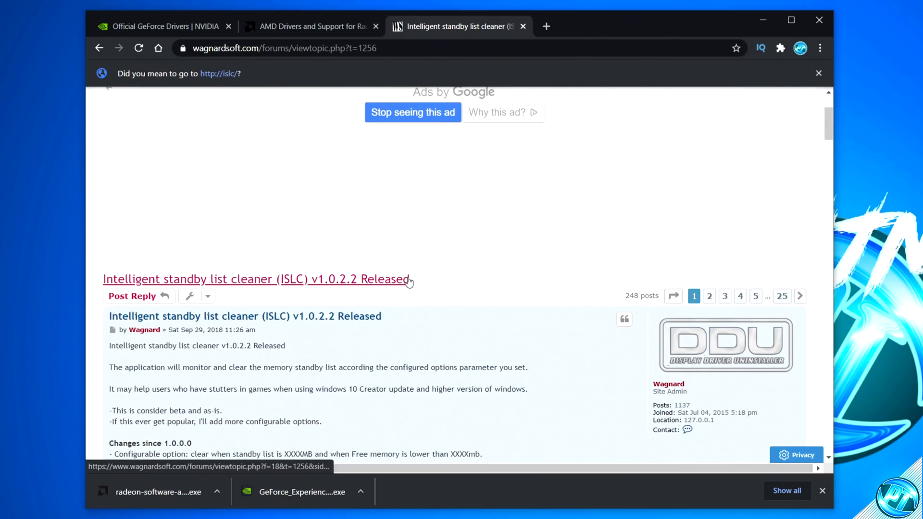
{"action": "scroll", "coordinate": [408, 280], "scroll_direction": "down", "scroll_amount": 3}
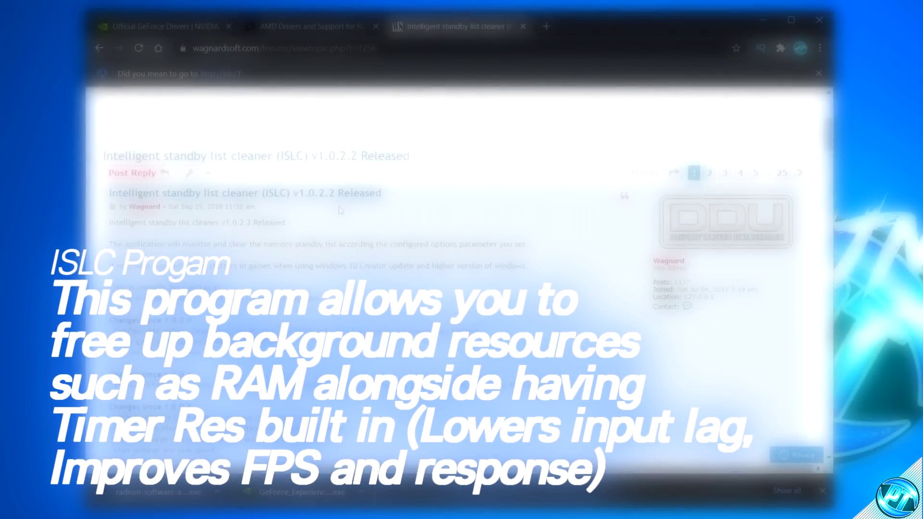
{"action": "scroll", "coordinate": [327, 217], "scroll_direction": "down", "scroll_amount": 15}
{"action": "scroll", "coordinate": [327, 218], "scroll_direction": "down", "scroll_amount": 5}
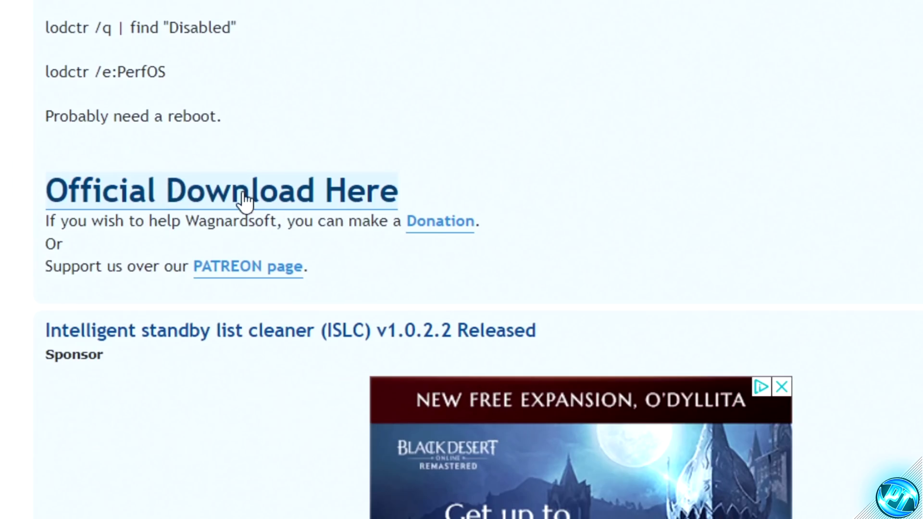
{"action": "left_click", "coordinate": [340, 185]}
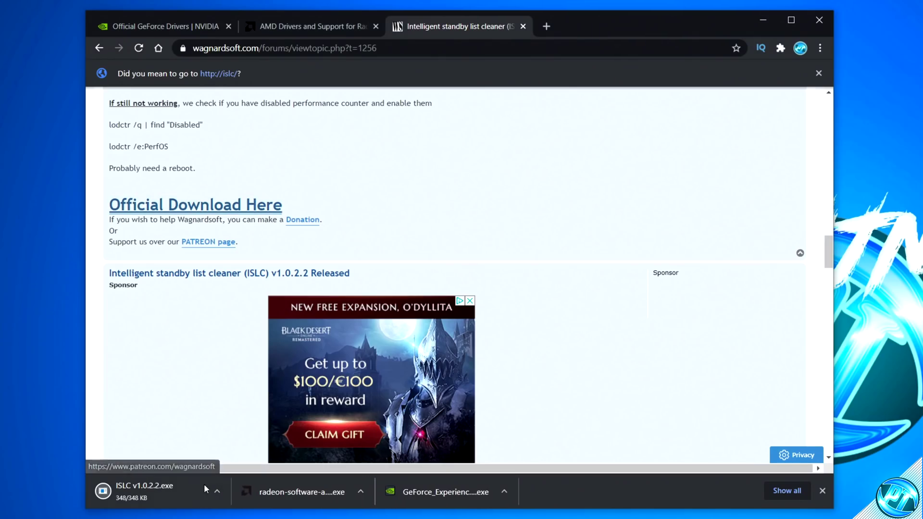
Step: Run the downloaded ISLC v1.0.2.2.exe and choose the Desktop as the location for the extracted files
{"action": "left_click", "coordinate": [221, 487]}
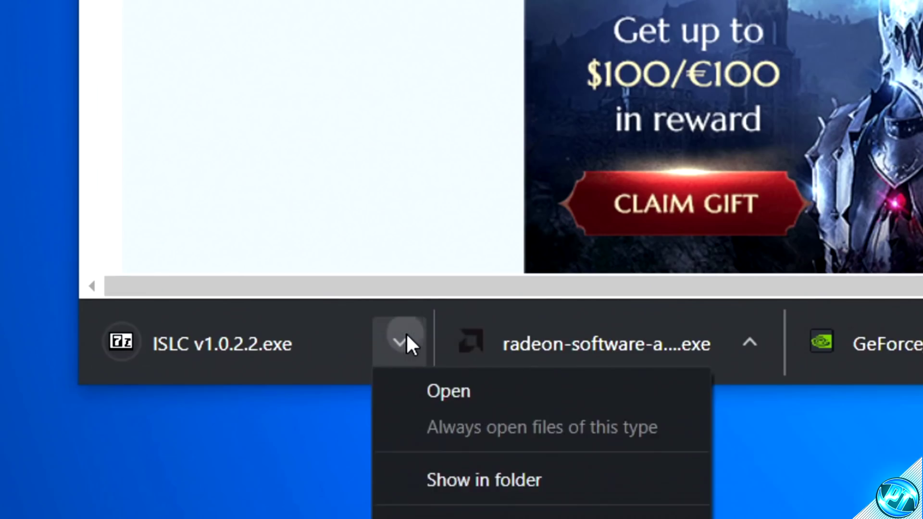
{"action": "left_click", "coordinate": [471, 397]}
{"action": "left_click", "coordinate": [418, 203]}
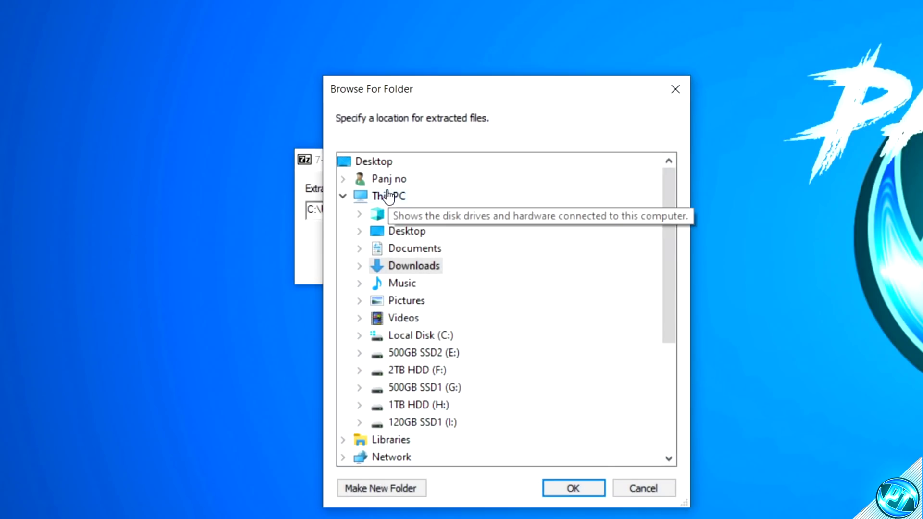
{"action": "double_click", "coordinate": [376, 233]}
{"action": "left_click", "coordinate": [558, 490]}
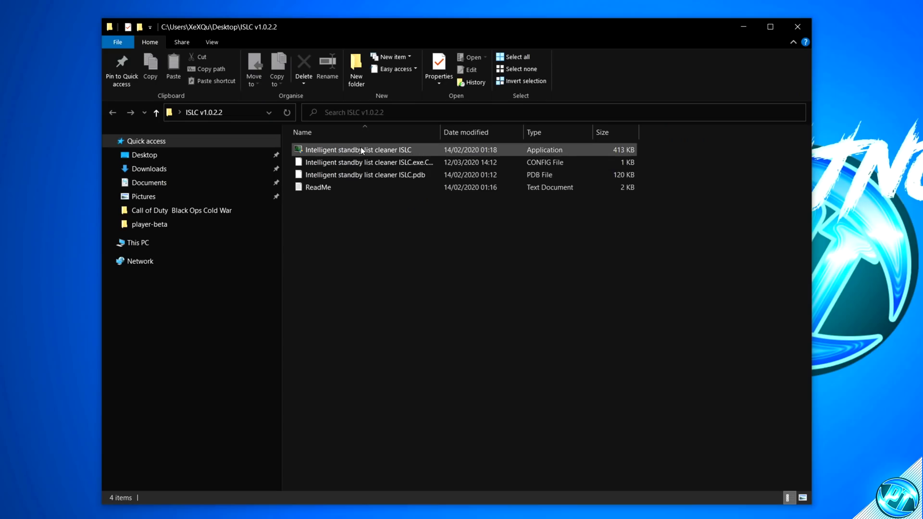
Step: Launch Intelligent standby list cleaner ISLC from its extracted folder, allow it to make changes, and move its window towards the screen centre
{"action": "double_click", "coordinate": [373, 151]}
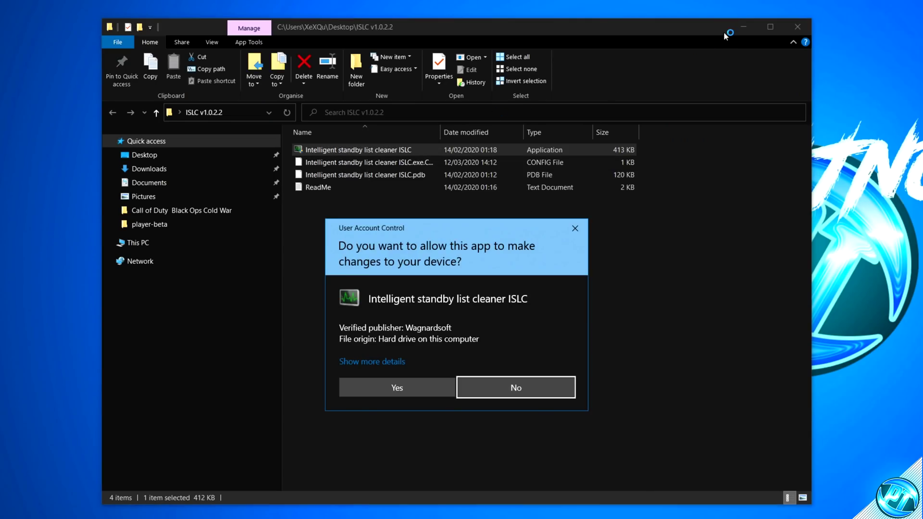
{"action": "left_click", "coordinate": [431, 386]}
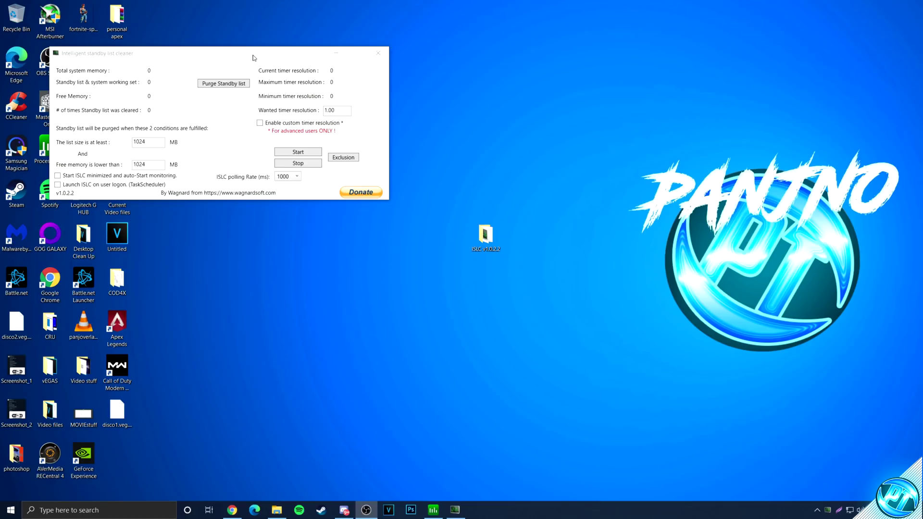
{"action": "left_click_drag", "start_coordinate": [252, 58], "coordinate": [481, 115]}
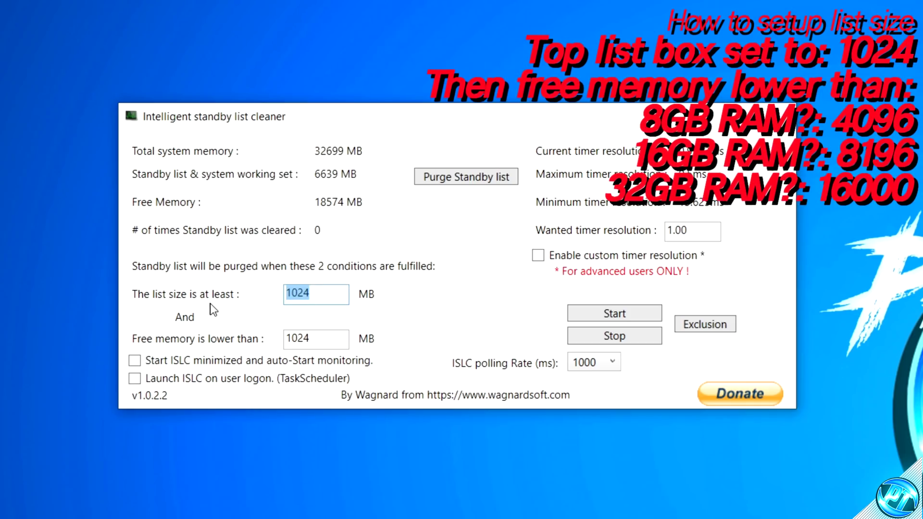
Step: Set the standby list purge conditions to a list size of at least 1024 MB and free memory lower than 16000 MB
{"action": "type", "text": "1024"}
{"action": "double_click", "coordinate": [340, 342]}
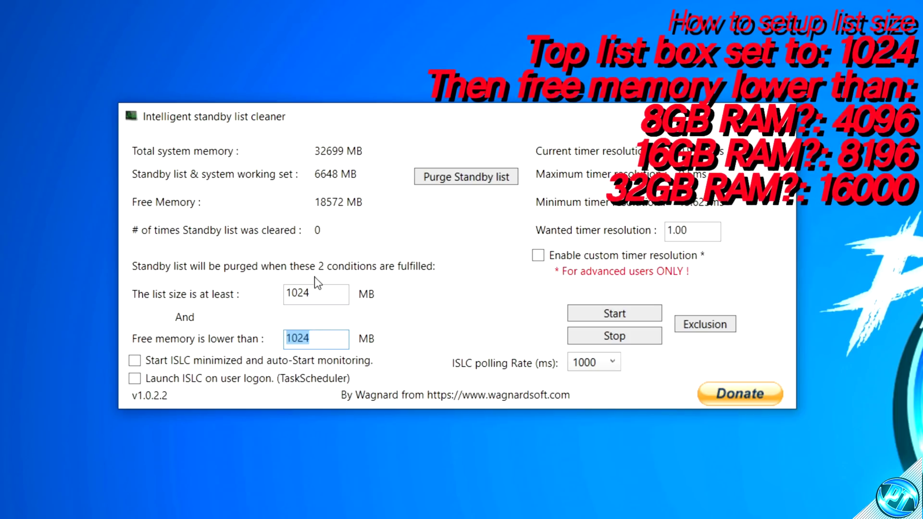
{"action": "double_click", "coordinate": [297, 339]}
{"action": "type", "text": "16000"}
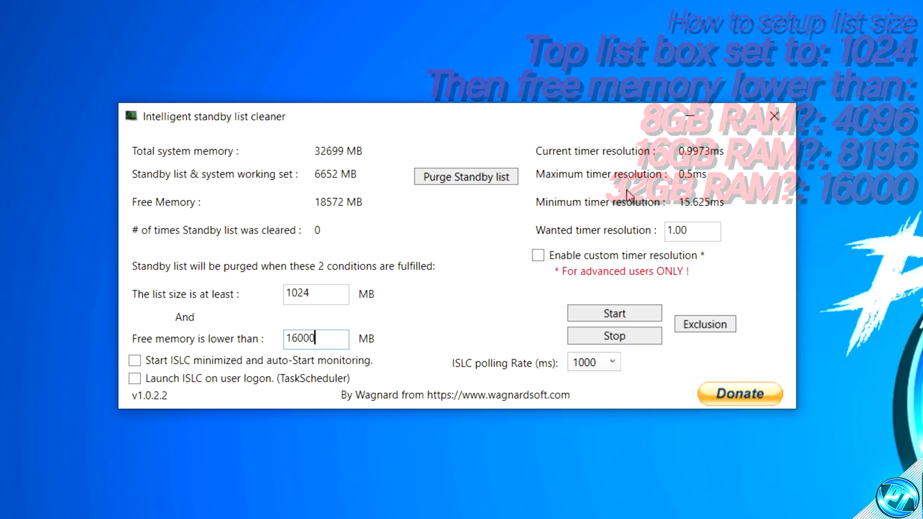
Step: Set the wanted timer resolution to 0.50, enable custom timer resolution and start ISLC monitoring
{"action": "double_click", "coordinate": [678, 231]}
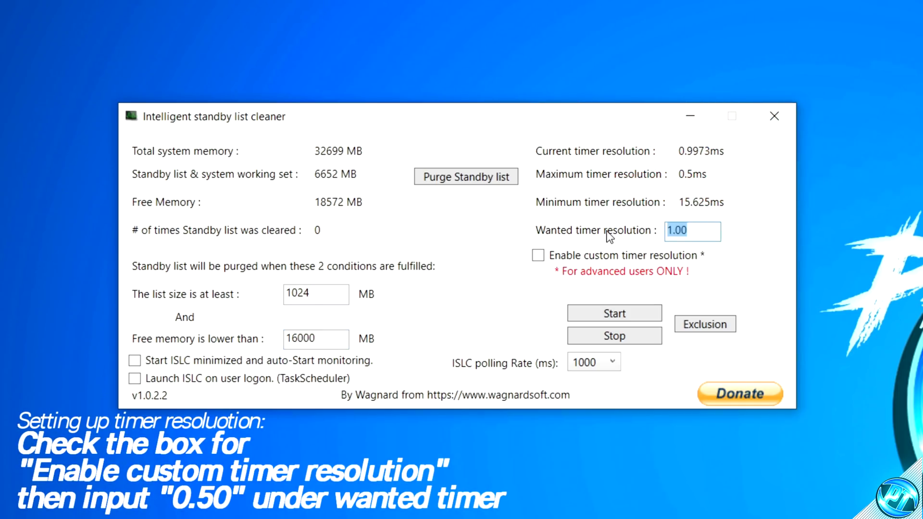
{"action": "key", "text": "BackSpace"}
{"action": "type", "text": "0"}
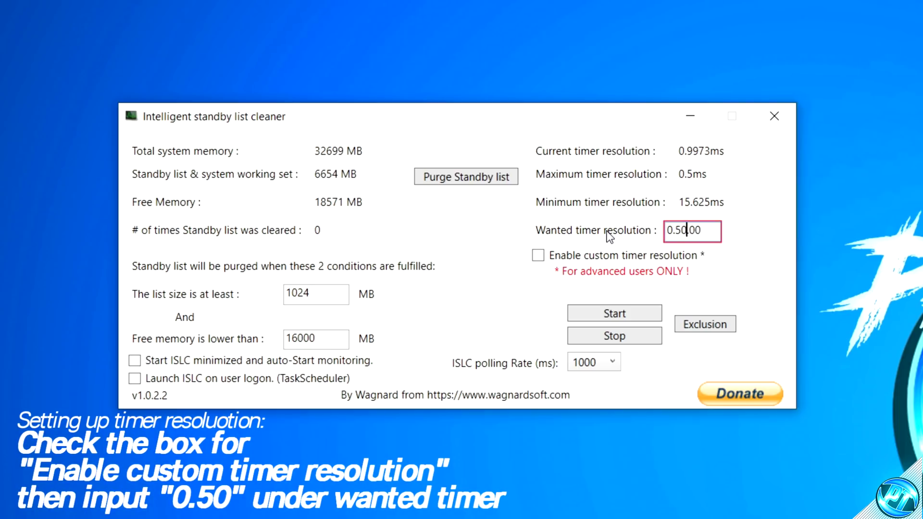
{"action": "type", "text": ".50"}
{"action": "left_click", "coordinate": [539, 255]}
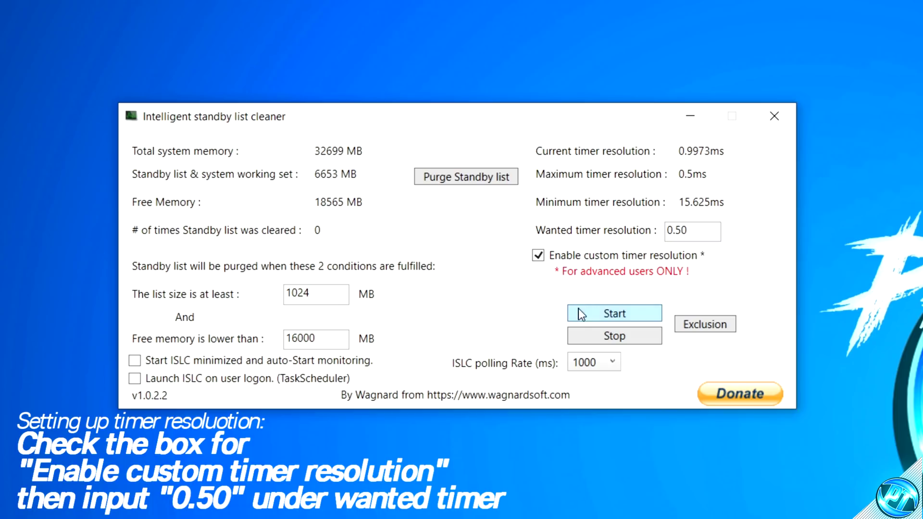
{"action": "left_click", "coordinate": [610, 314]}
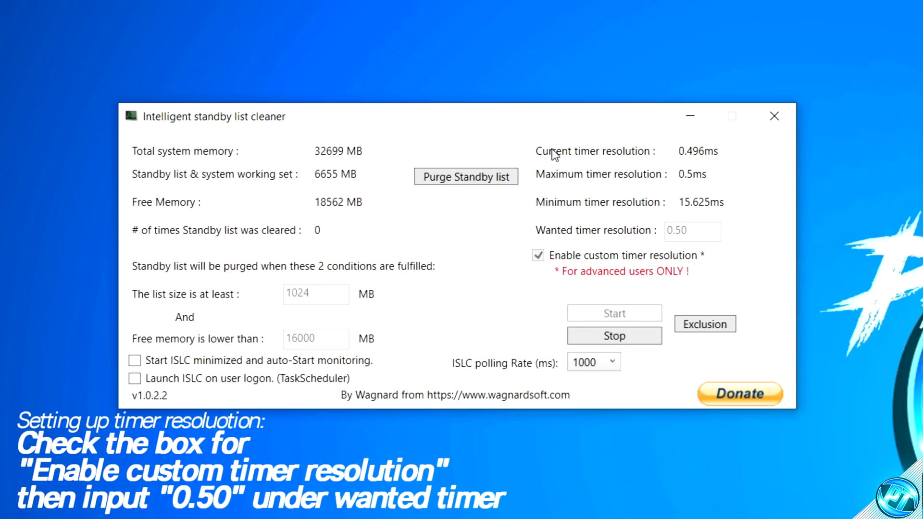
Step: Purge the standby list manually and minimise the cleaner window
{"action": "left_click", "coordinate": [472, 184]}
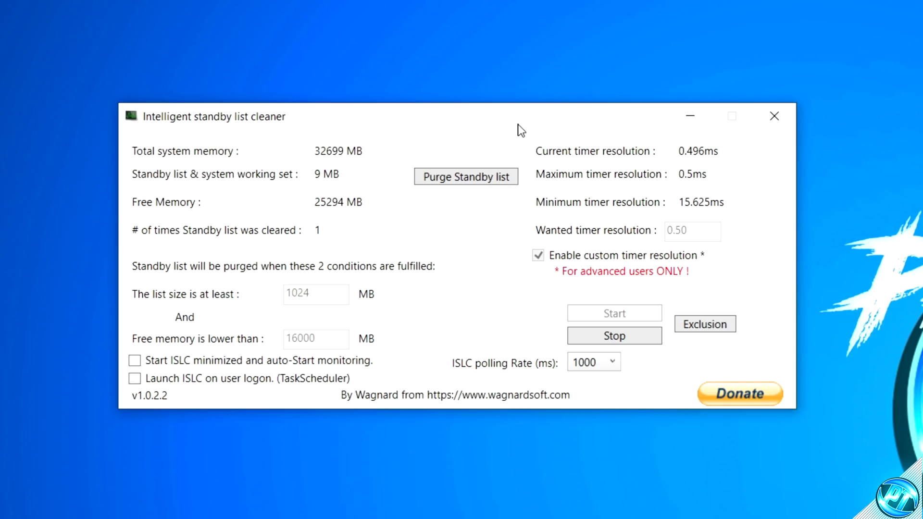
{"action": "left_click", "coordinate": [676, 118]}
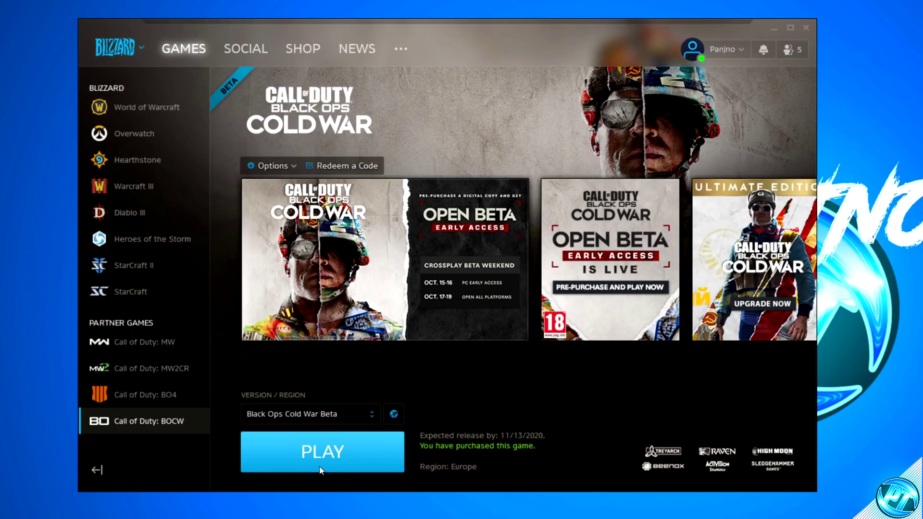
Step: Launch the Black Ops Cold War Beta from the Blizzard launcher and open the in-game graphics settings
{"action": "left_click", "coordinate": [323, 452]}
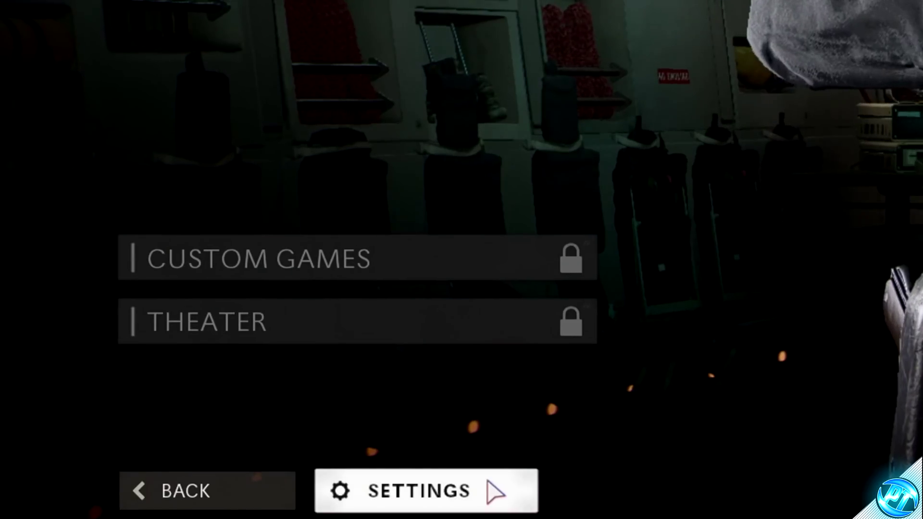
{"action": "left_click", "coordinate": [185, 508]}
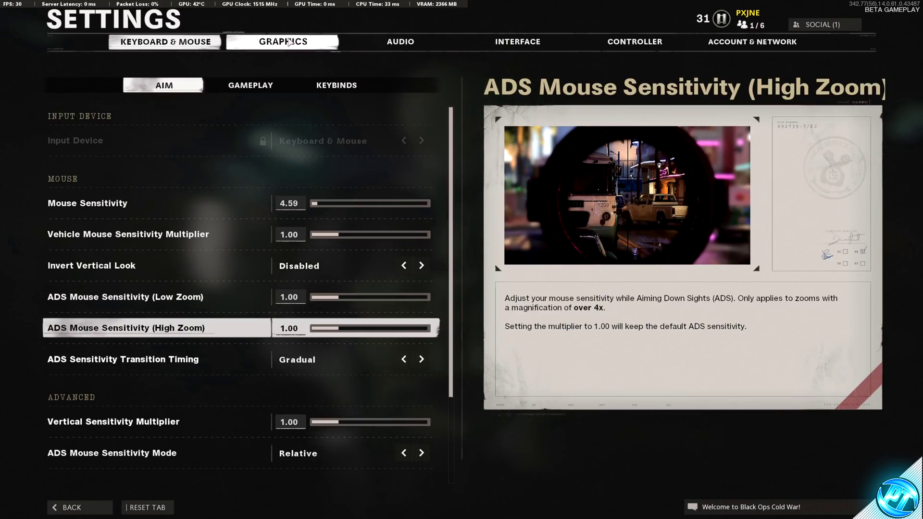
{"action": "left_click", "coordinate": [291, 43]}
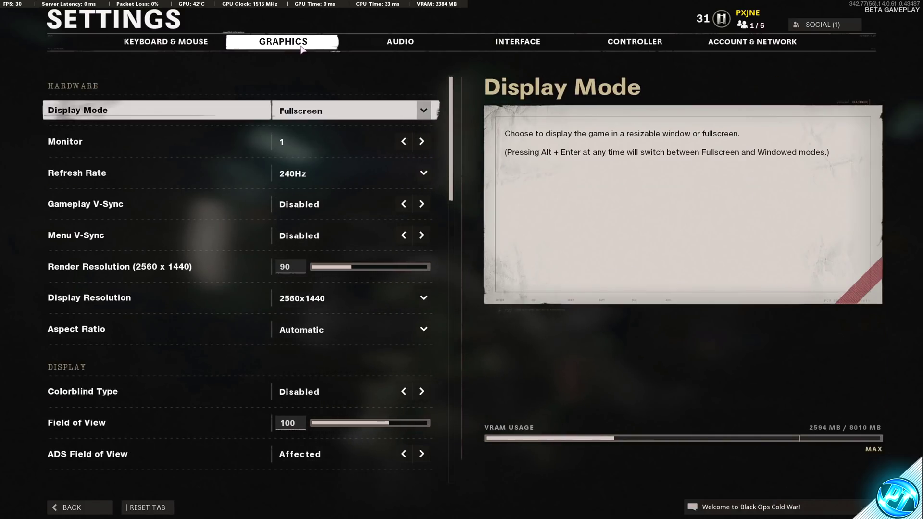
Step: Choose Fullscreen as the display mode and 240Hz as the refresh rate
{"action": "left_click", "coordinate": [328, 111]}
{"action": "left_click", "coordinate": [309, 156]}
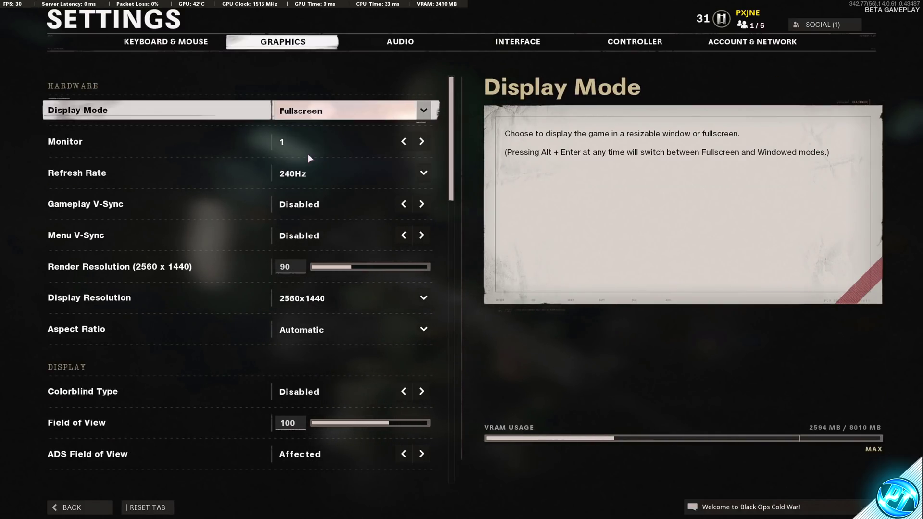
{"action": "left_click", "coordinate": [332, 174]}
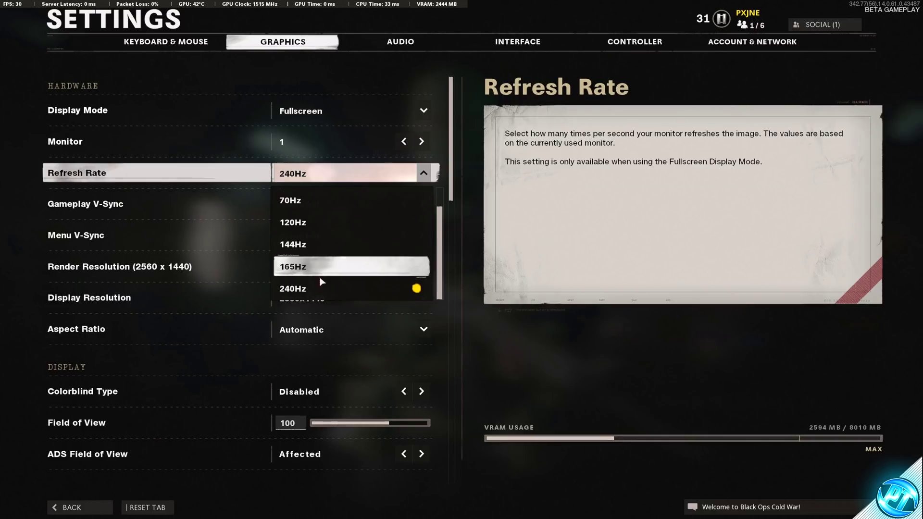
{"action": "left_click", "coordinate": [310, 291]}
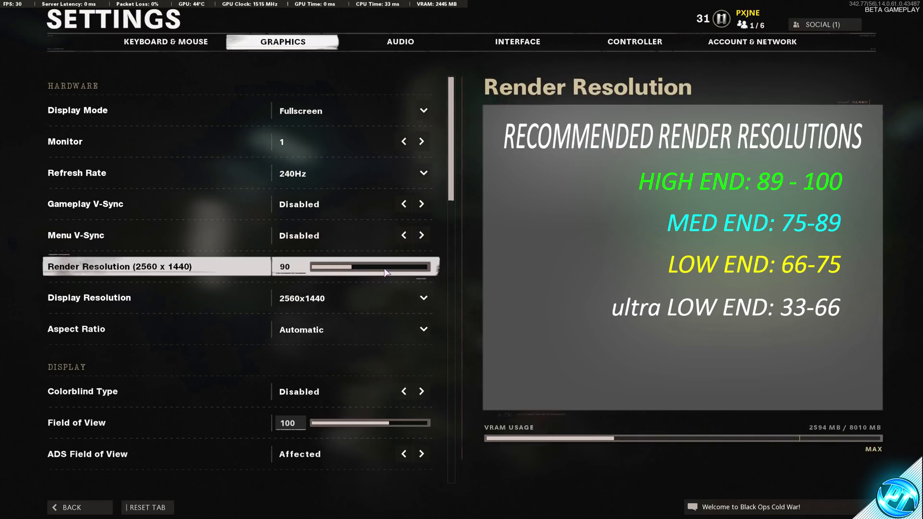
Step: Set the render resolution to 90 and choose 2560x1440 as the display resolution
{"action": "left_click", "coordinate": [358, 267]}
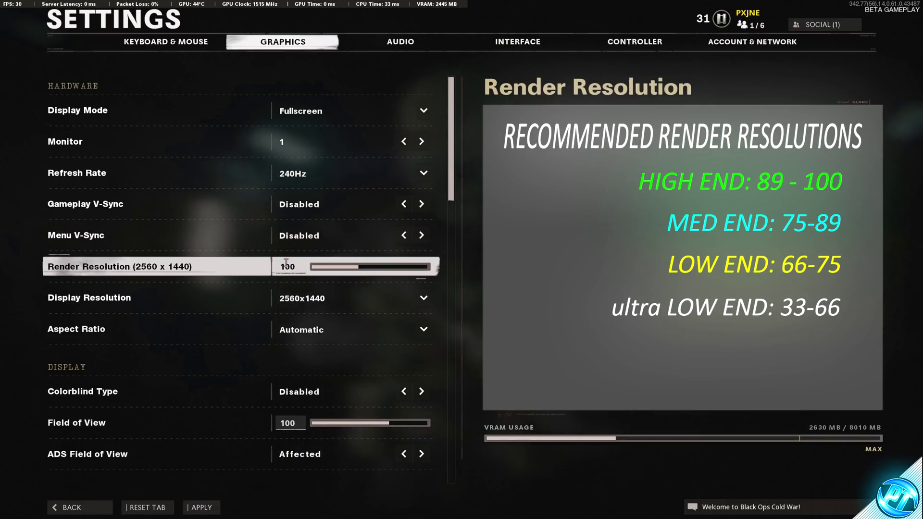
{"action": "left_click", "coordinate": [352, 267]}
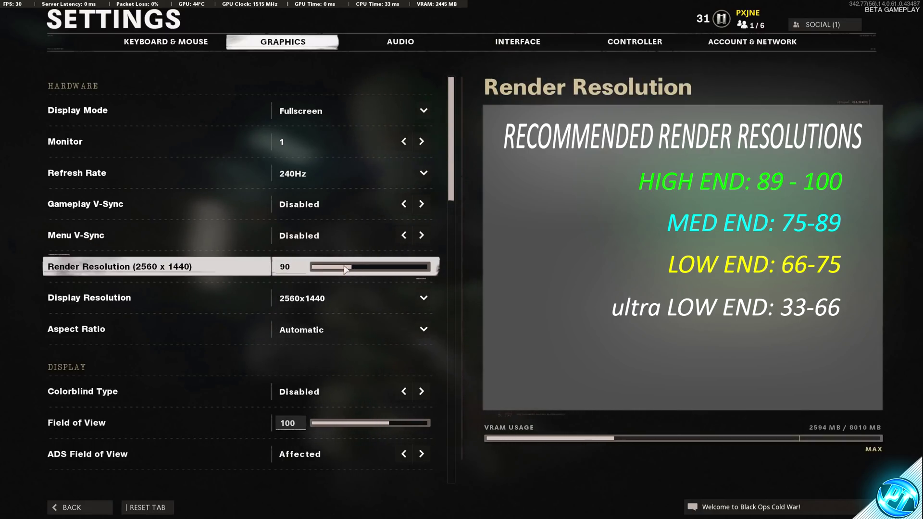
{"action": "left_click", "coordinate": [336, 299]}
{"action": "scroll", "coordinate": [332, 385], "scroll_direction": "down", "scroll_amount": 5}
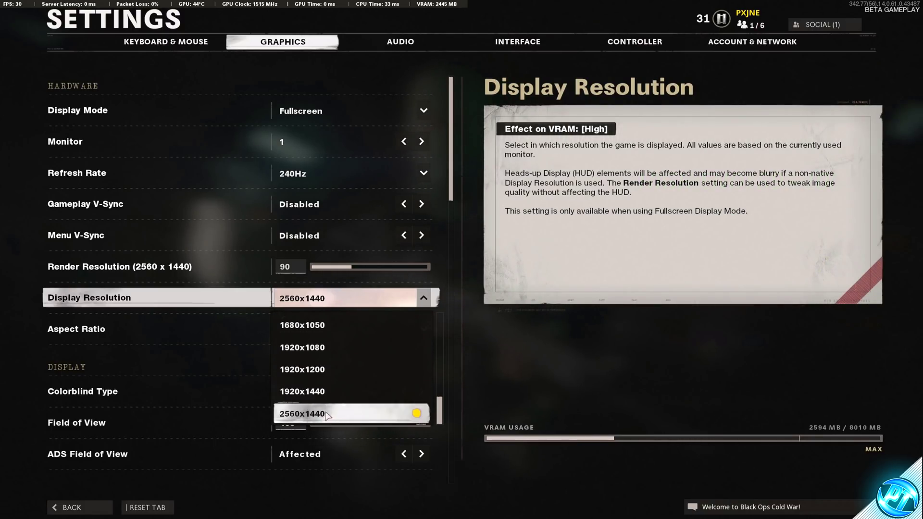
{"action": "left_click", "coordinate": [327, 414]}
Step: Try Texture Quality at Lowest and return it to Medium
{"action": "scroll", "coordinate": [358, 241], "scroll_direction": "down", "scroll_amount": 3}
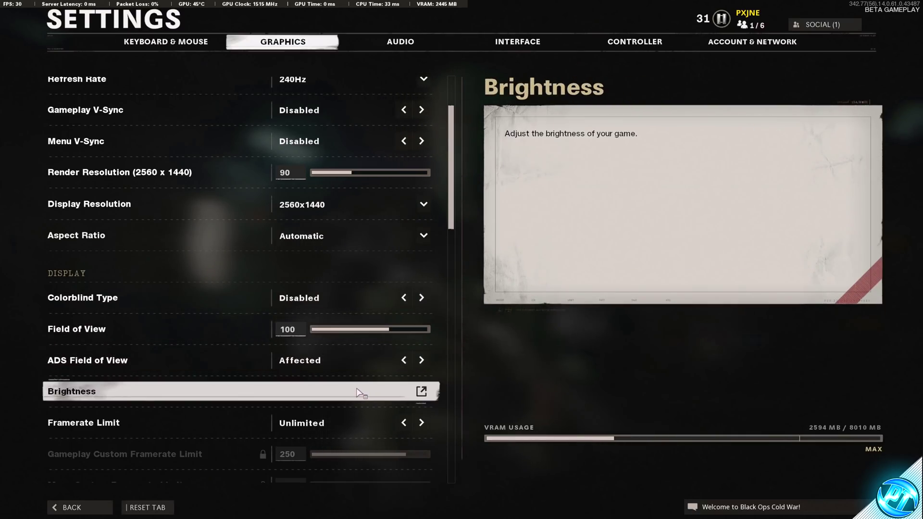
{"action": "scroll", "coordinate": [307, 318], "scroll_direction": "down", "scroll_amount": 2}
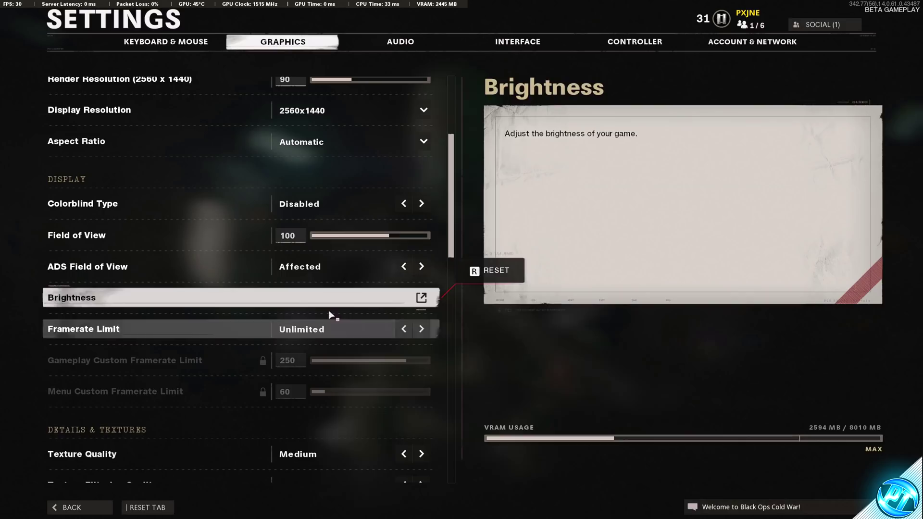
{"action": "scroll", "coordinate": [308, 298], "scroll_direction": "down", "scroll_amount": 3}
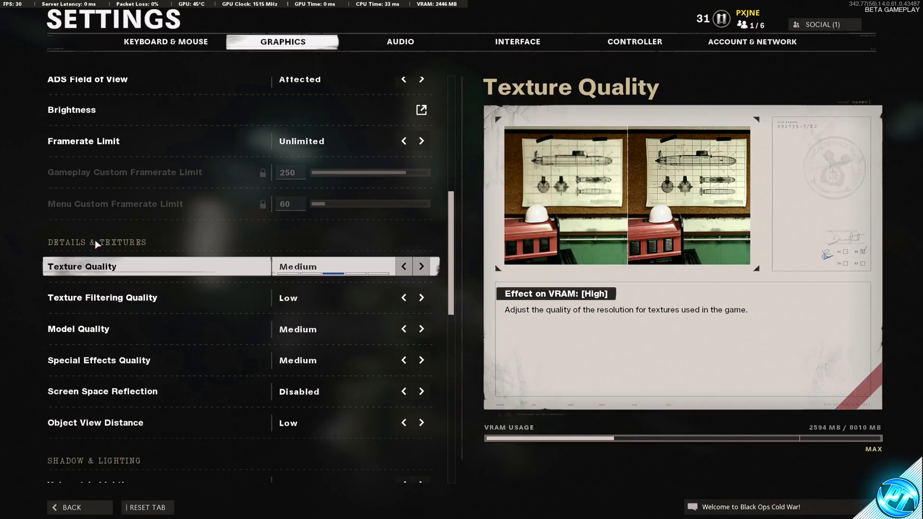
{"action": "left_click", "coordinate": [406, 268]}
{"action": "left_click", "coordinate": [406, 268]}
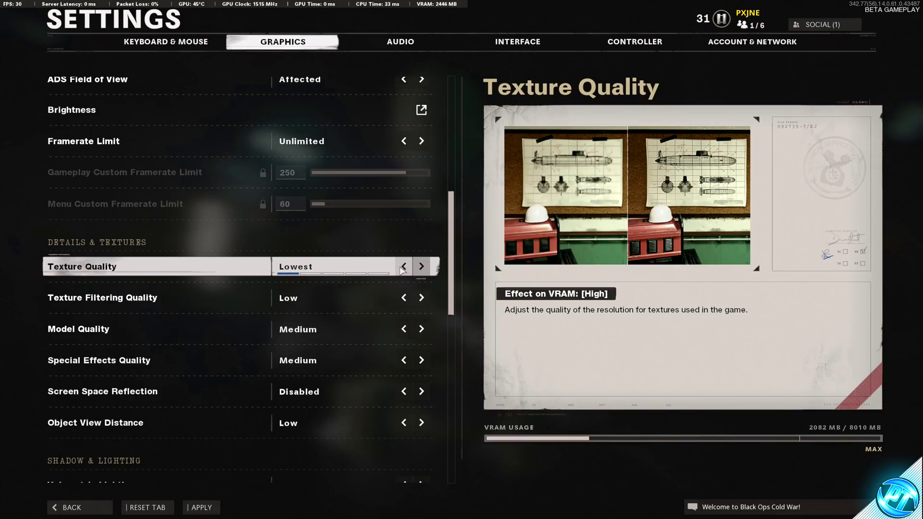
{"action": "left_click", "coordinate": [420, 268]}
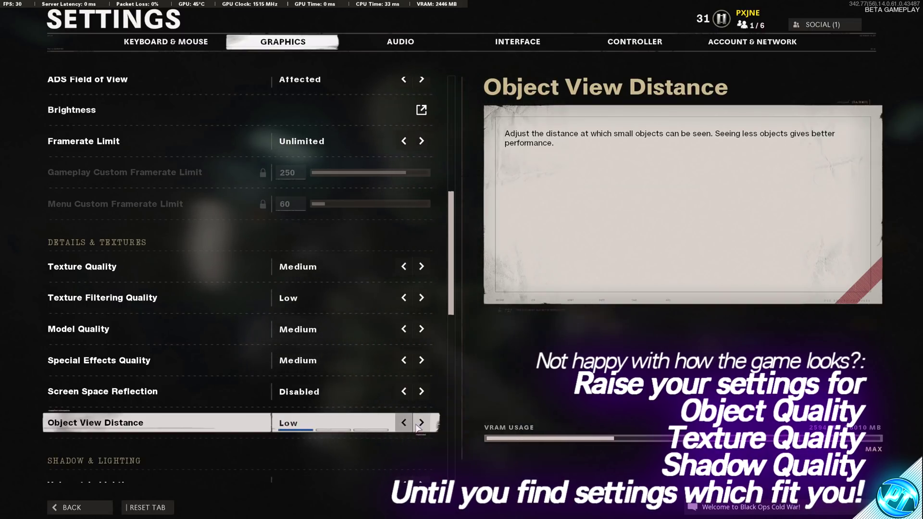
Step: Leave Object View Distance at Low, try Shadow Quality at Low and return it to Medium
{"action": "left_click", "coordinate": [312, 423]}
{"action": "left_click", "coordinate": [310, 427]}
{"action": "scroll", "coordinate": [337, 380], "scroll_direction": "down", "scroll_amount": 5}
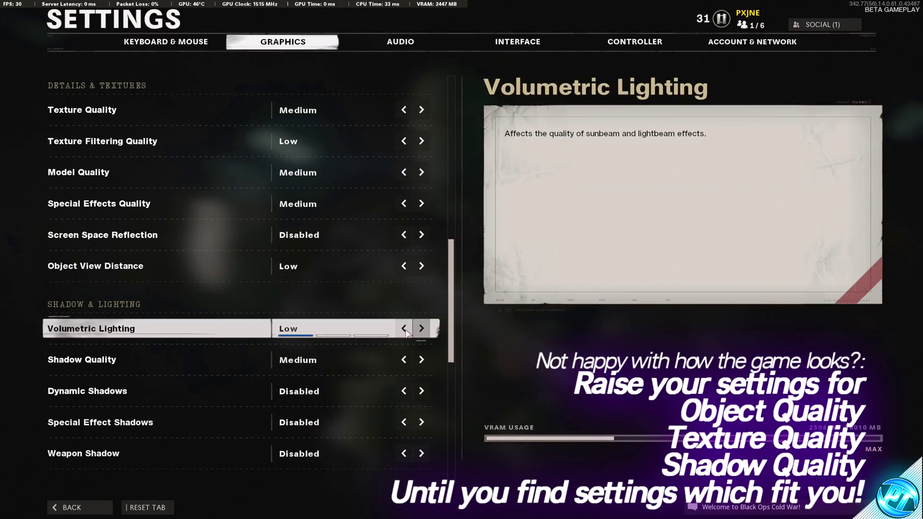
{"action": "left_click", "coordinate": [404, 360]}
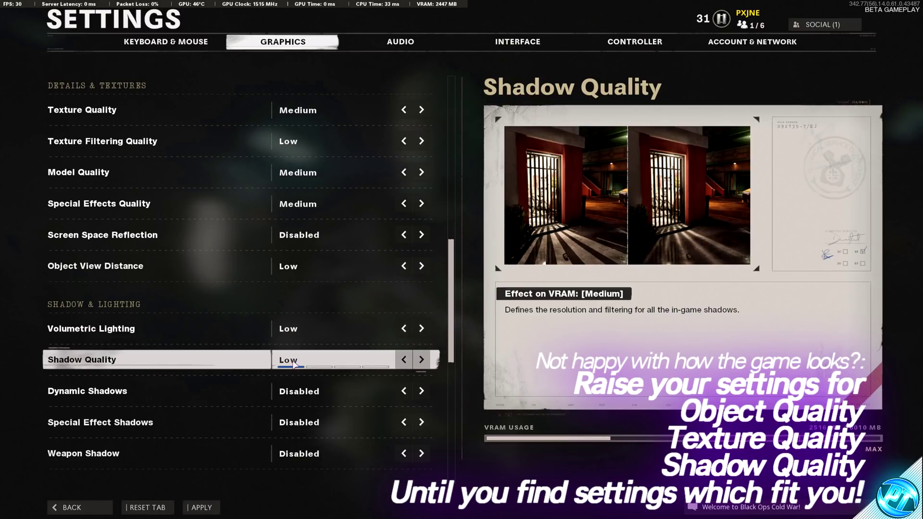
{"action": "left_click", "coordinate": [421, 360]}
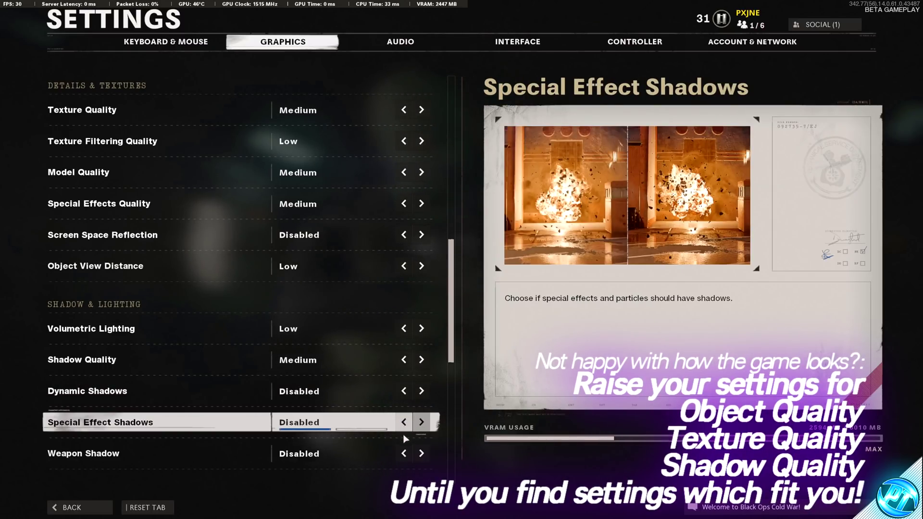
Step: Try Anti-Aliasing Quality at Low and return it to Disabled
{"action": "scroll", "coordinate": [179, 311], "scroll_direction": "down", "scroll_amount": 3}
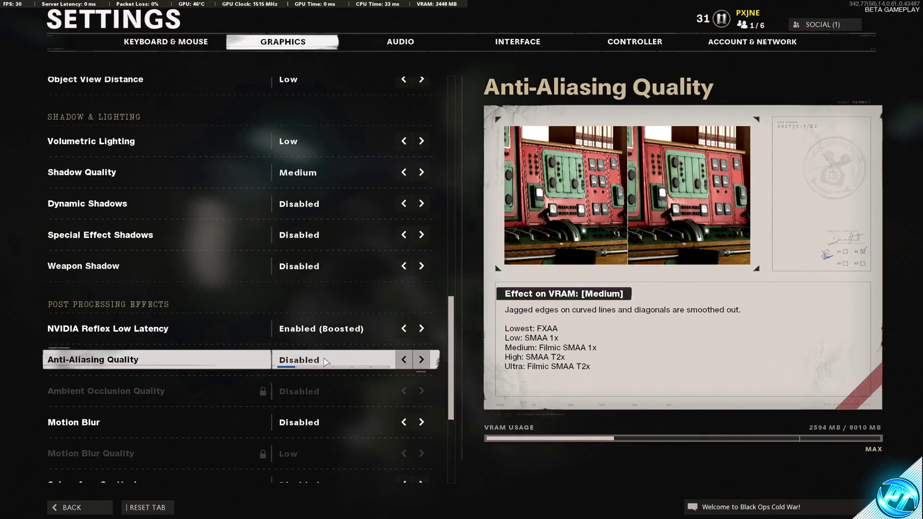
{"action": "key", "text": "Right"}
{"action": "key", "text": "Right"}
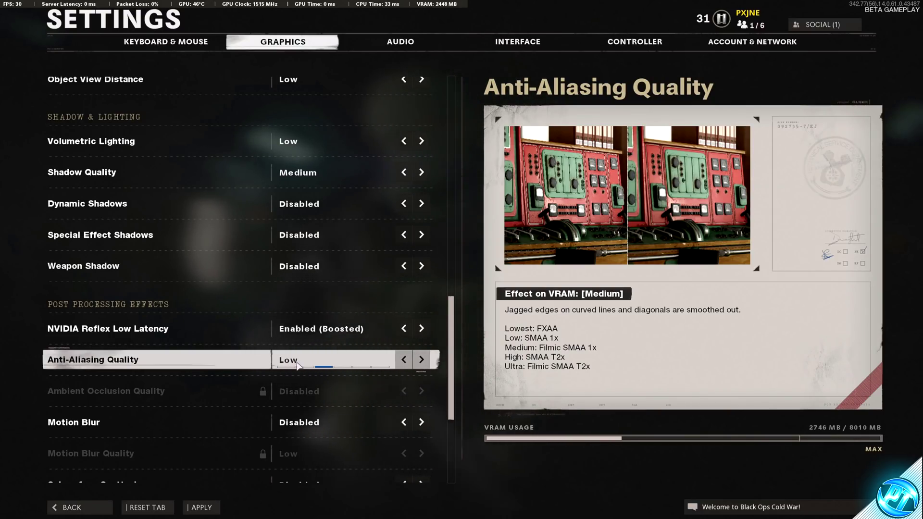
{"action": "key", "text": "Left"}
{"action": "key", "text": "Left"}
Step: Examine the remaining post-processing and advanced options, and review the whole list of graphics settings again
{"action": "scroll", "coordinate": [403, 431], "scroll_direction": "down", "scroll_amount": 3}
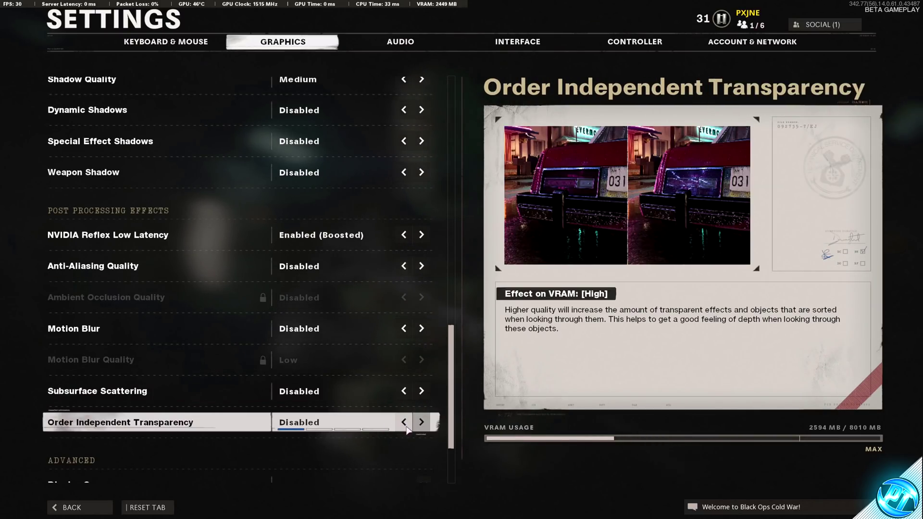
{"action": "scroll", "coordinate": [406, 430], "scroll_direction": "down", "scroll_amount": 4}
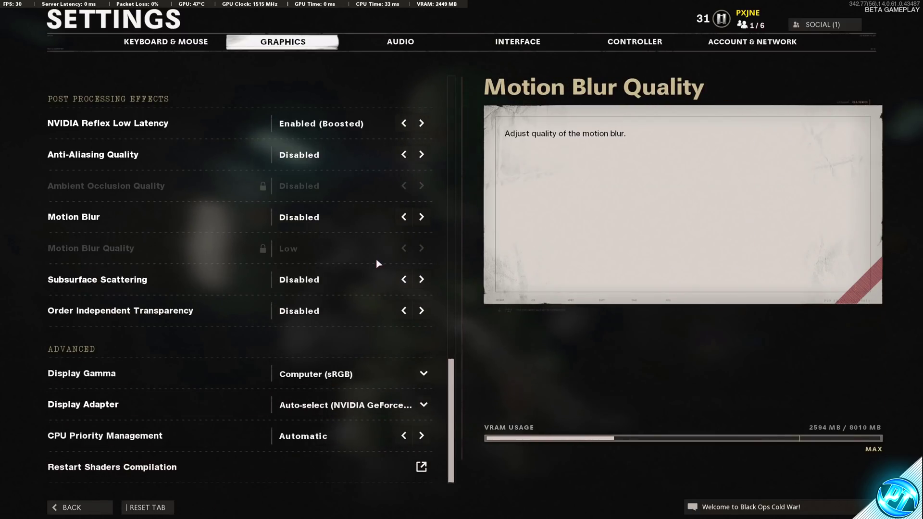
{"action": "scroll", "coordinate": [378, 264], "scroll_direction": "up", "scroll_amount": 20}
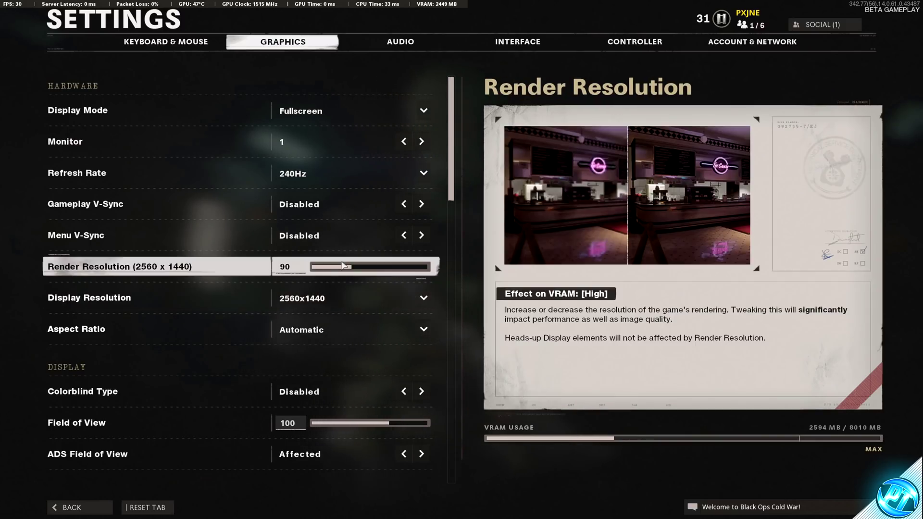
{"action": "scroll", "coordinate": [346, 255], "scroll_direction": "down", "scroll_amount": 10}
{"action": "scroll", "coordinate": [351, 251], "scroll_direction": "down", "scroll_amount": 3}
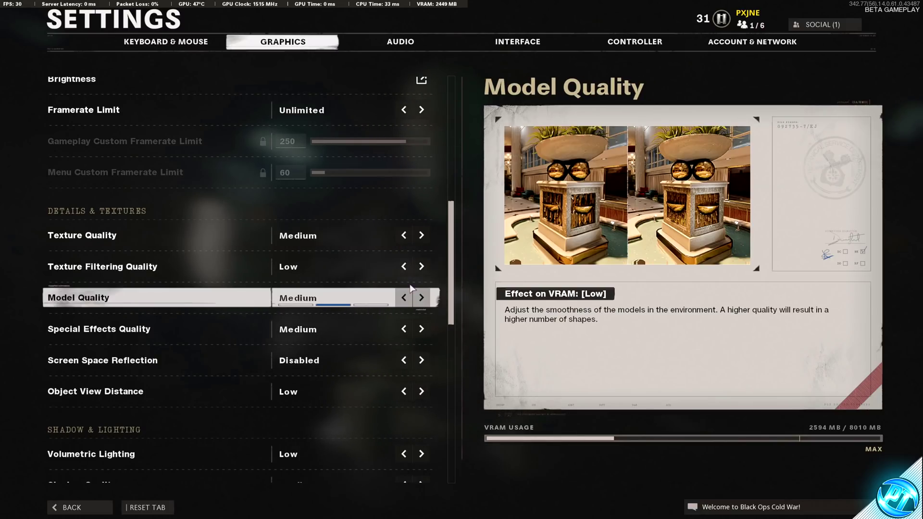
{"action": "scroll", "coordinate": [411, 289], "scroll_direction": "down", "scroll_amount": 6}
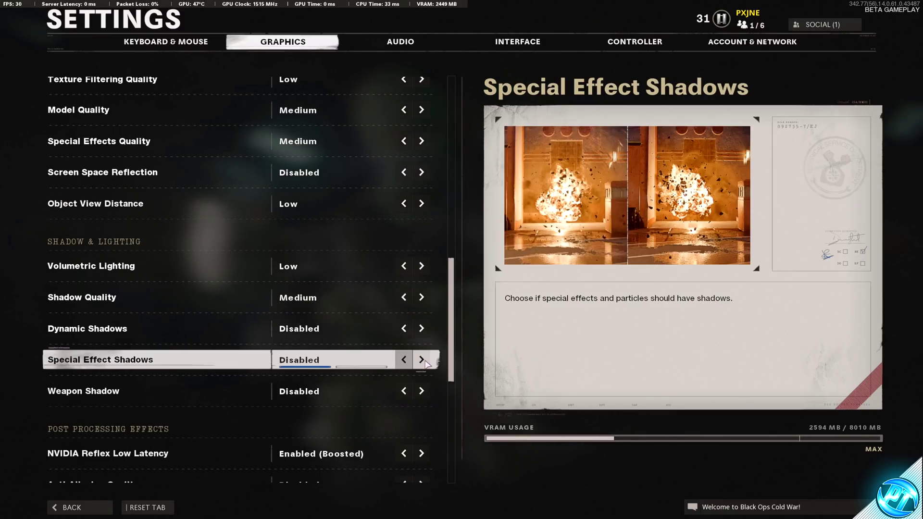
{"action": "scroll", "coordinate": [341, 129], "scroll_direction": "up", "scroll_amount": 10}
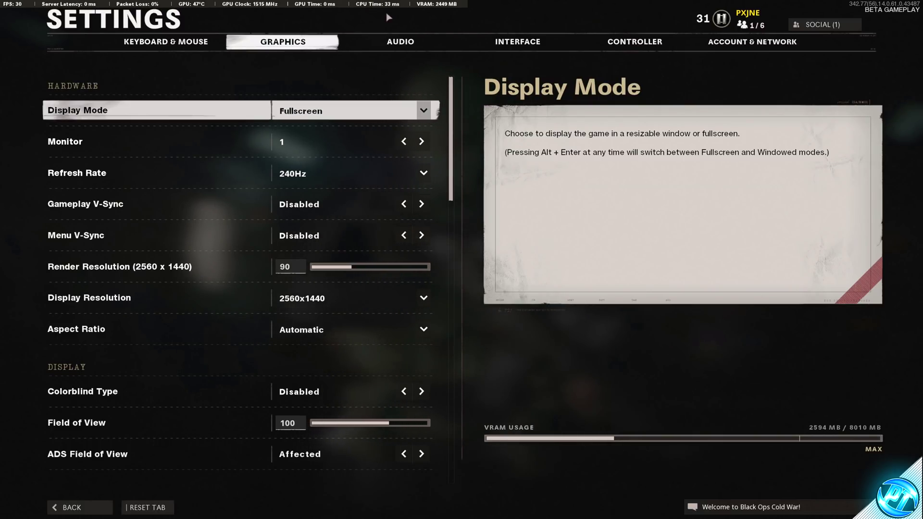
Step: In the interface telemetry settings, try the FPS Counter as Hidden, return it to Shown and leave the settings
{"action": "left_click", "coordinate": [529, 48]}
{"action": "scroll", "coordinate": [221, 313], "scroll_direction": "down", "scroll_amount": 8}
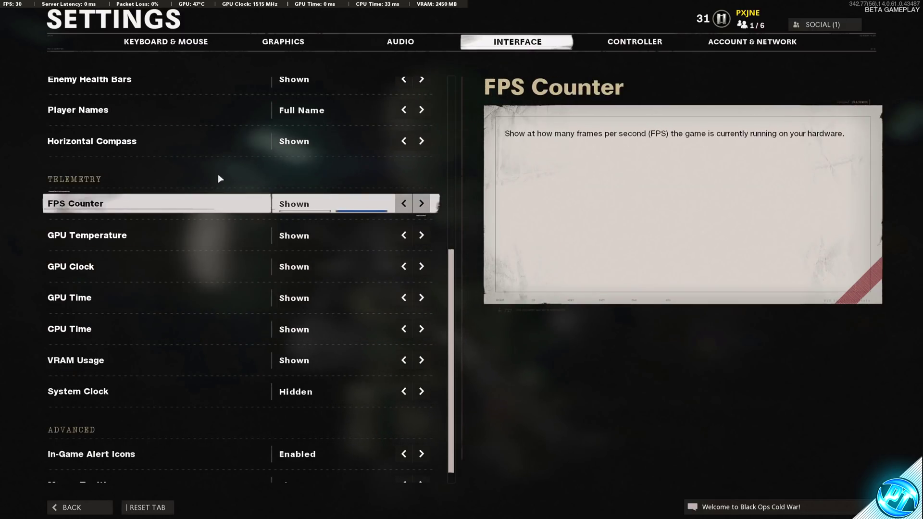
{"action": "left_click", "coordinate": [403, 204]}
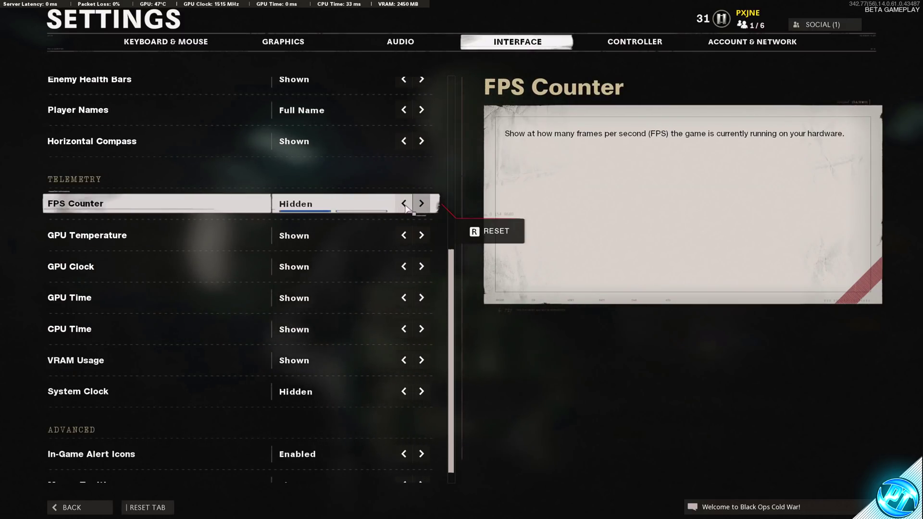
{"action": "left_click", "coordinate": [422, 204]}
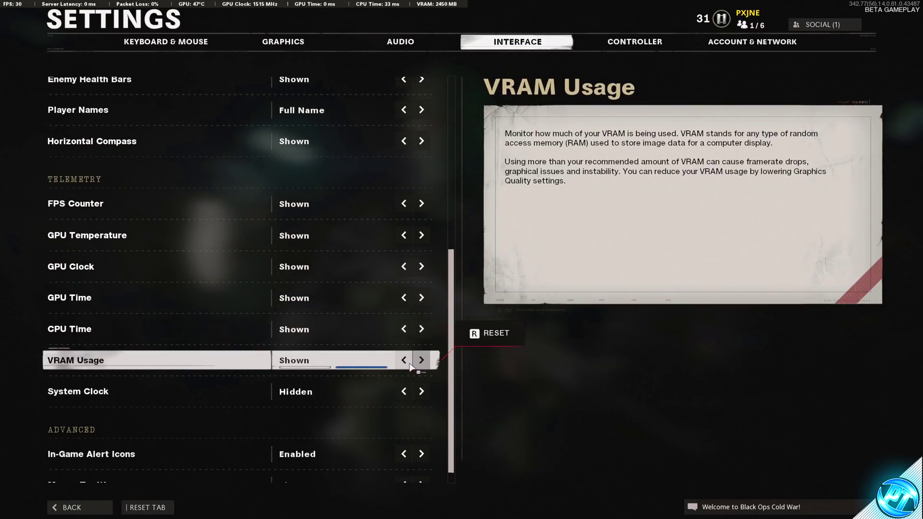
{"action": "key", "text": "Escape"}
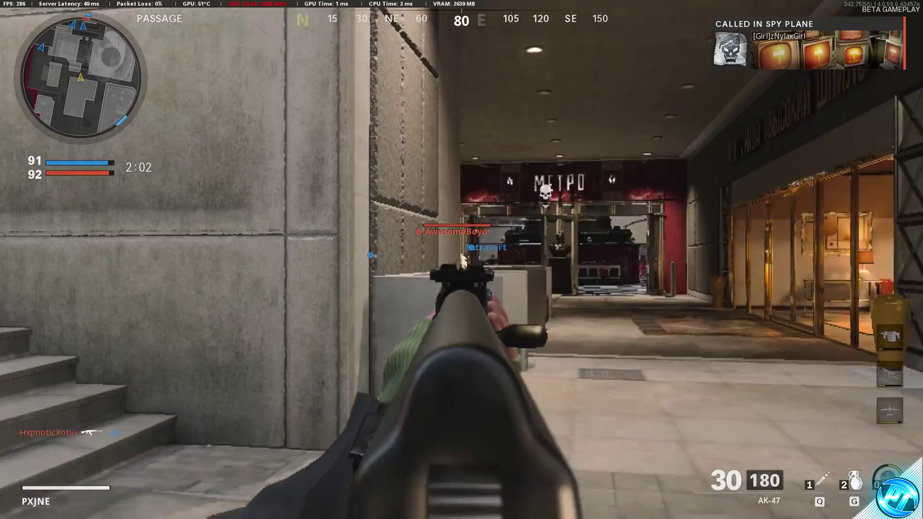
{"action": "left_click", "coordinate": [461, 259]}
{"action": "left_click", "coordinate": [462, 260]}
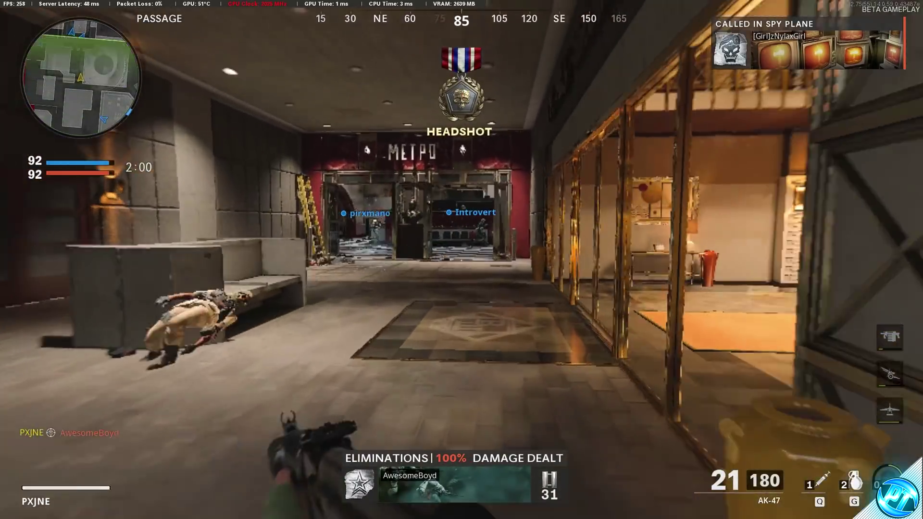
{"action": "key", "text": "r"}
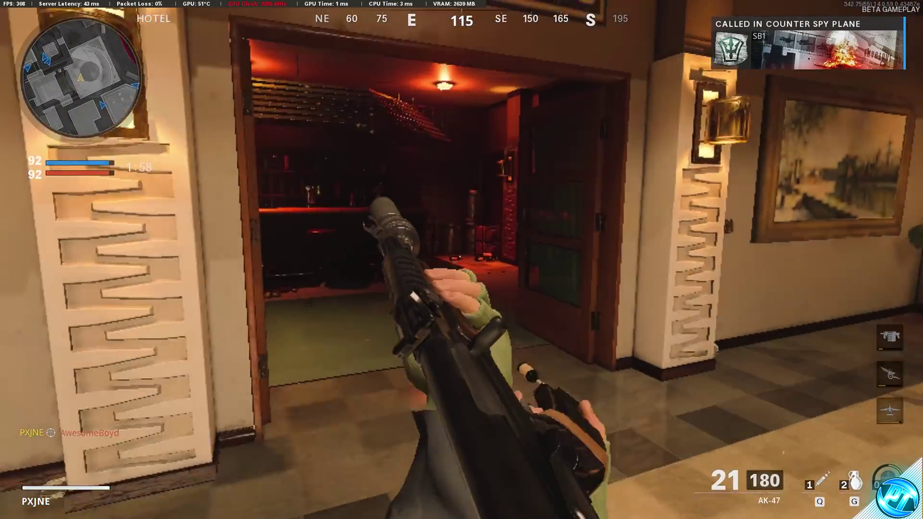
{"action": "key", "text": "w"}
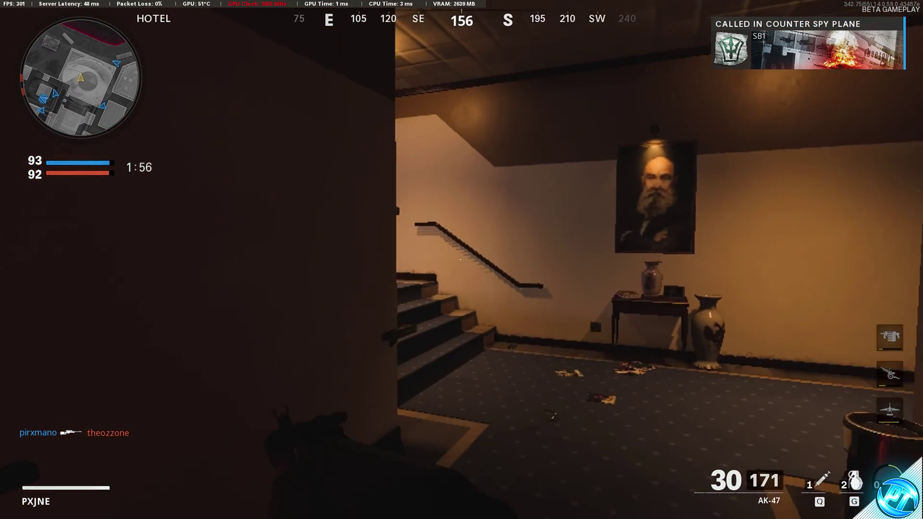